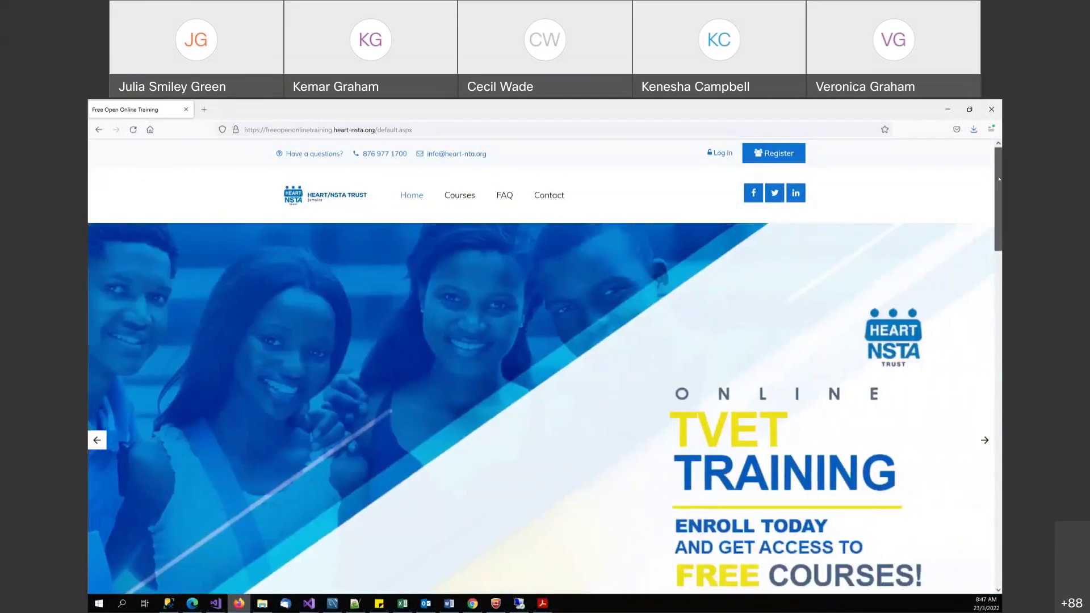
- Open the Introduction to Cybersecurity course card from Popular Courses to view its registration requirements
scroll(998, 196, "down", 2)
left_click_drag(999, 195, 1000, 381)
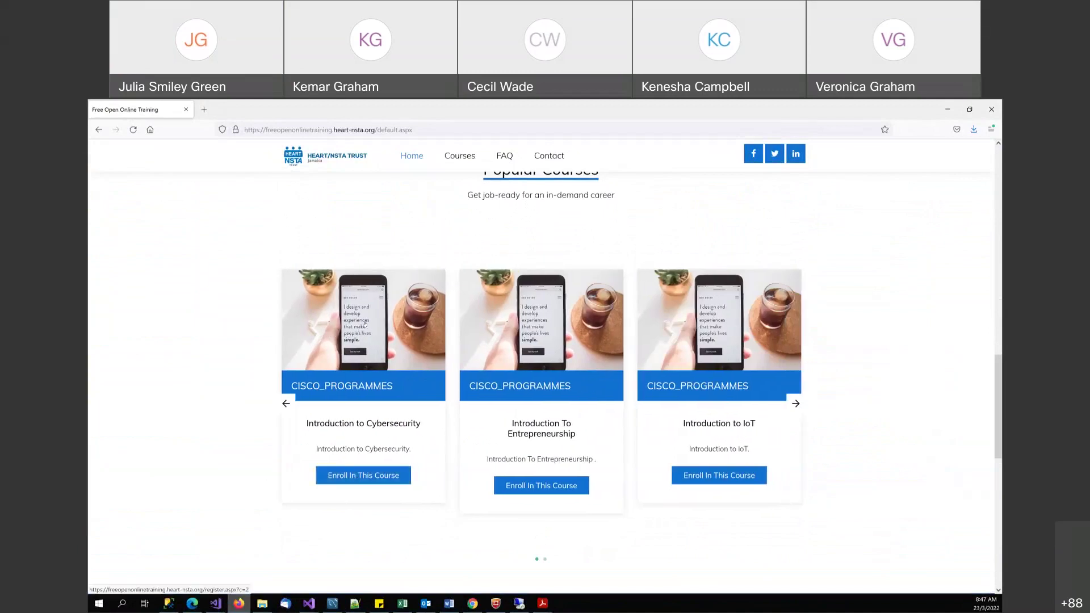
left_click(362, 321)
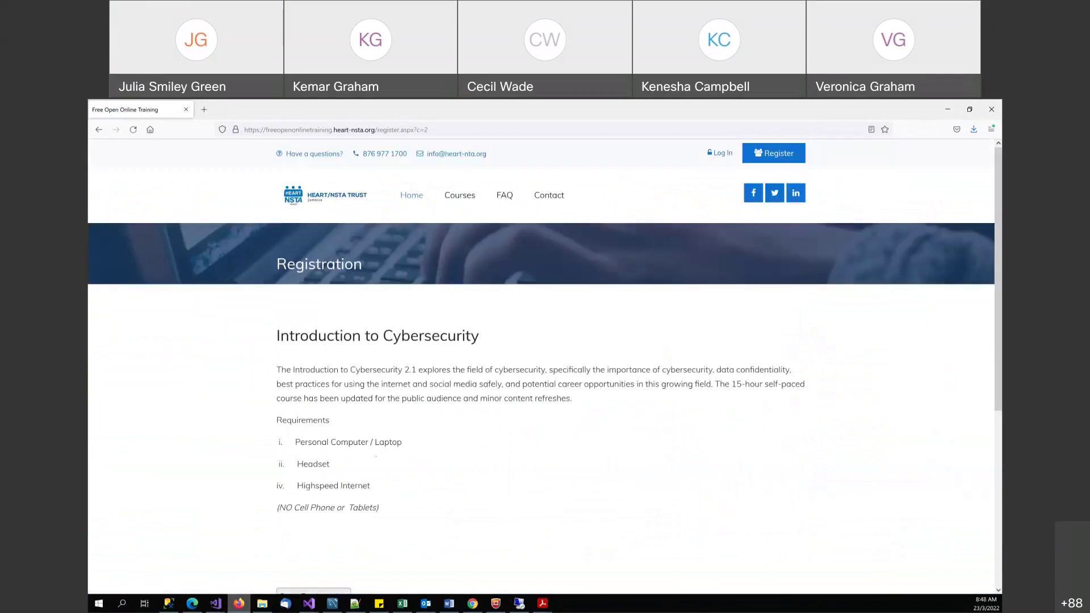
scroll(545, 363, "down", 3)
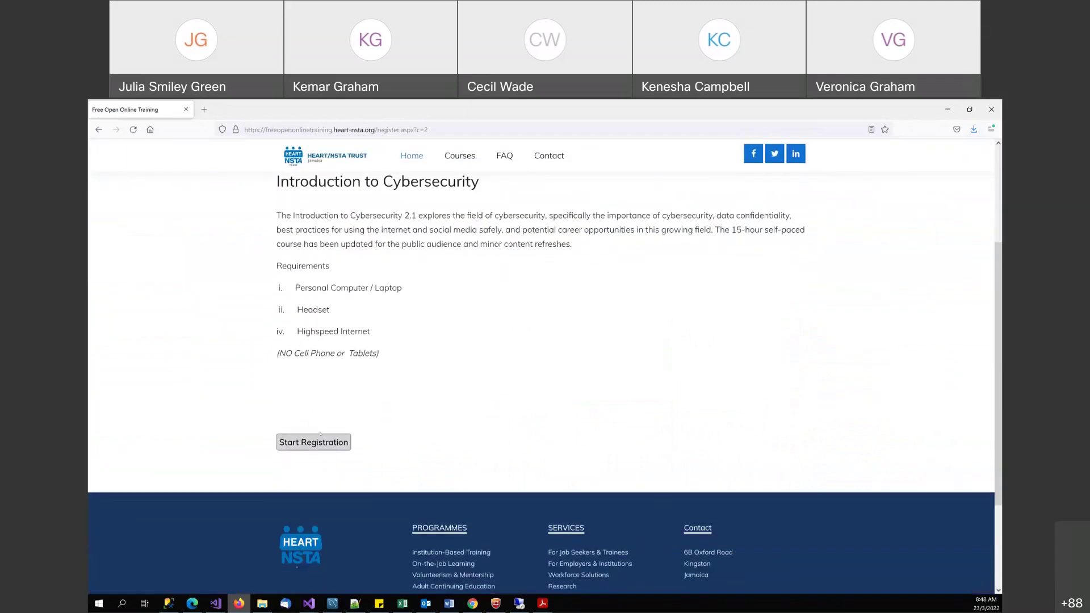
scroll(345, 400, "up", 3)
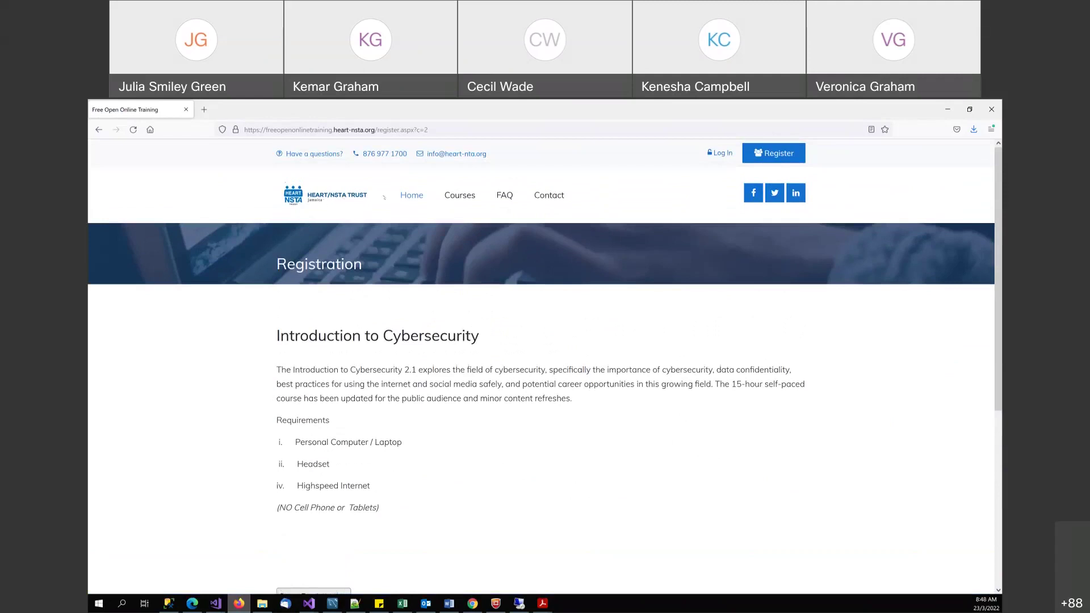
left_click(466, 202)
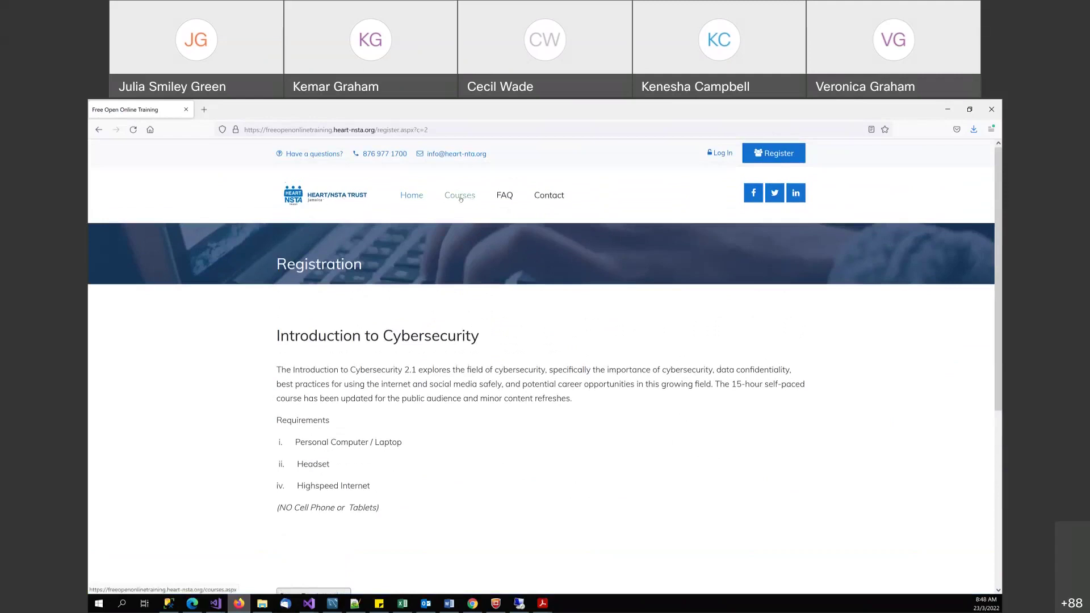
scroll(568, 352, "down", 3)
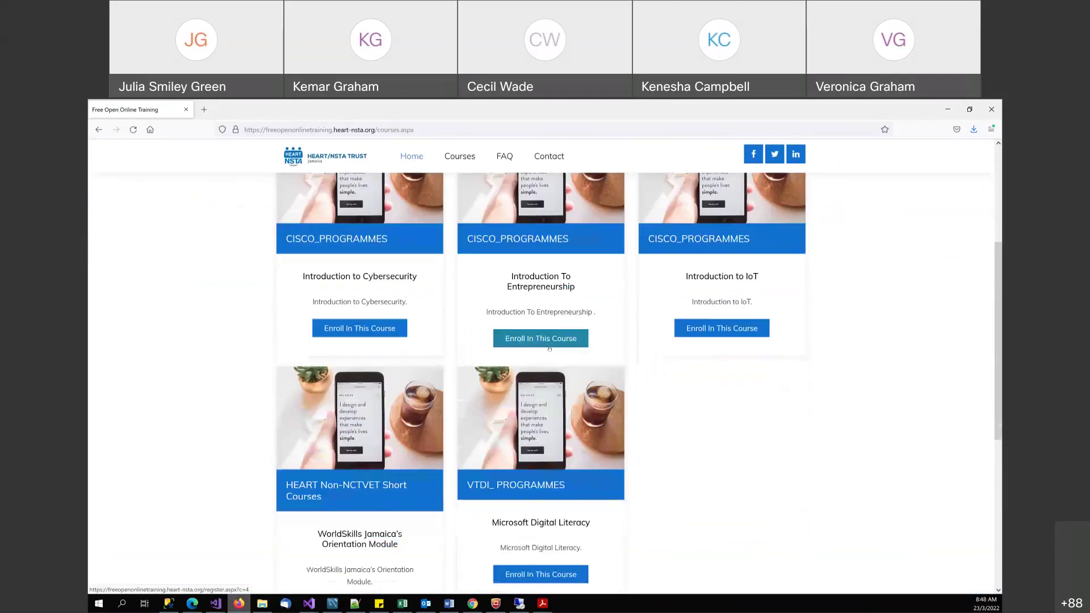
scroll(735, 357, "down", 2)
scroll(736, 377, "up", 3)
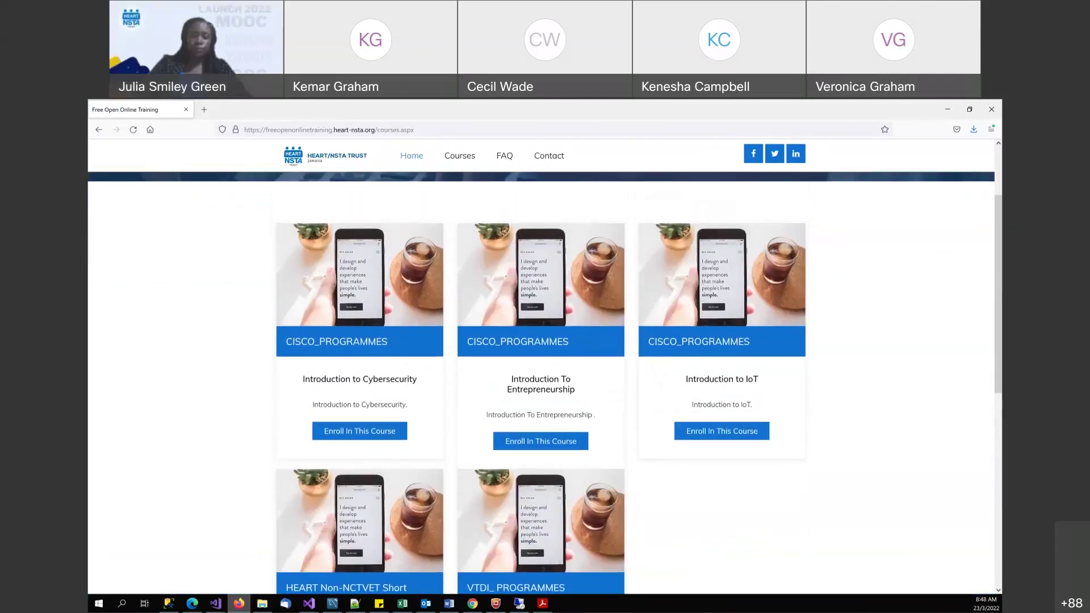
scroll(545, 338, "down", 2)
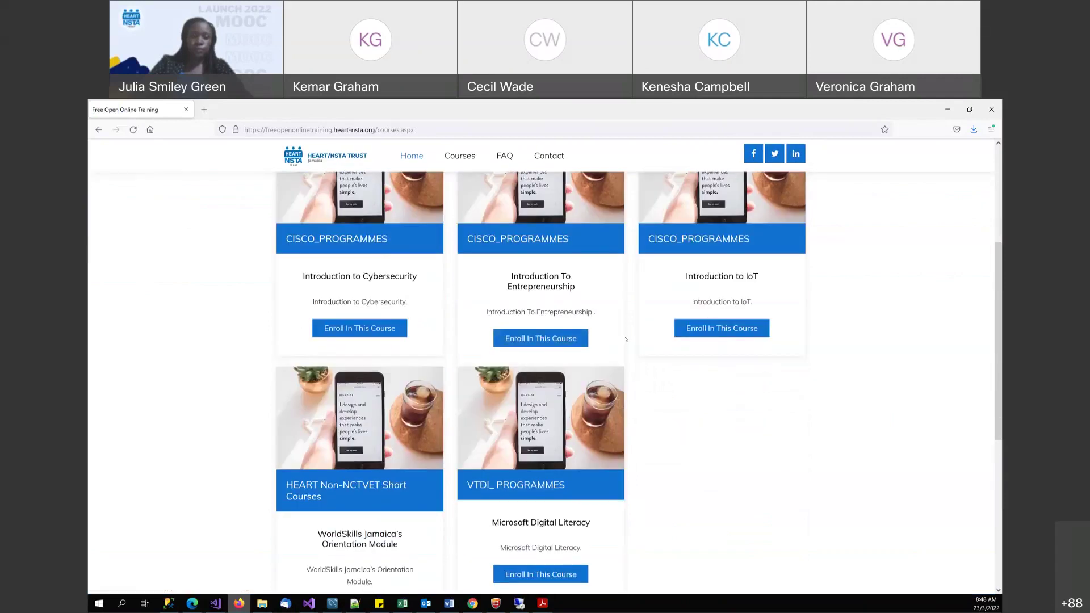
scroll(625, 339, "down", 1)
scroll(648, 338, "up", 5)
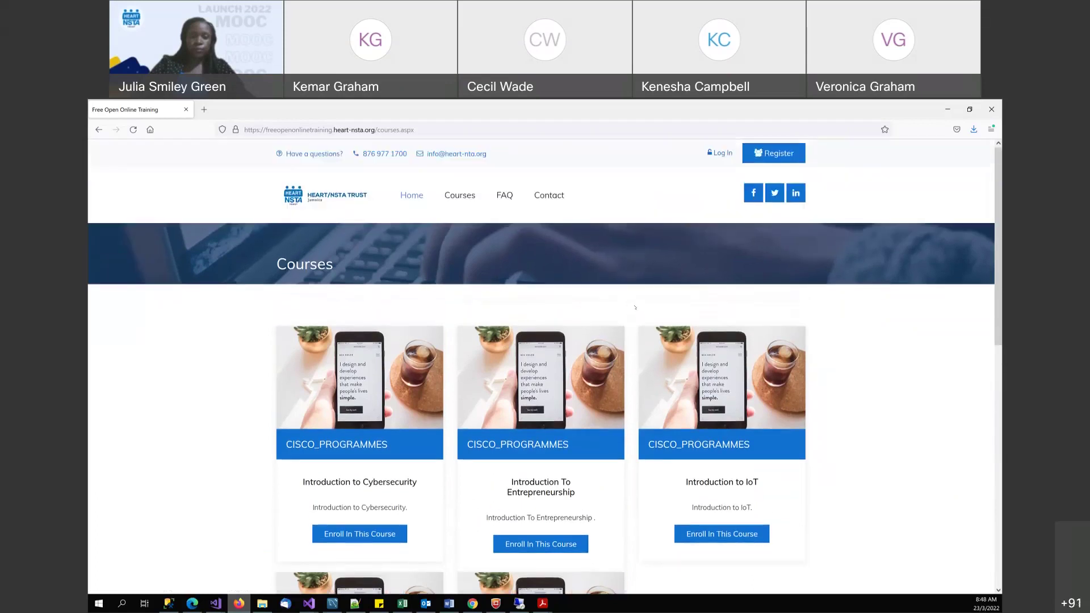
scroll(635, 307, "down", 3)
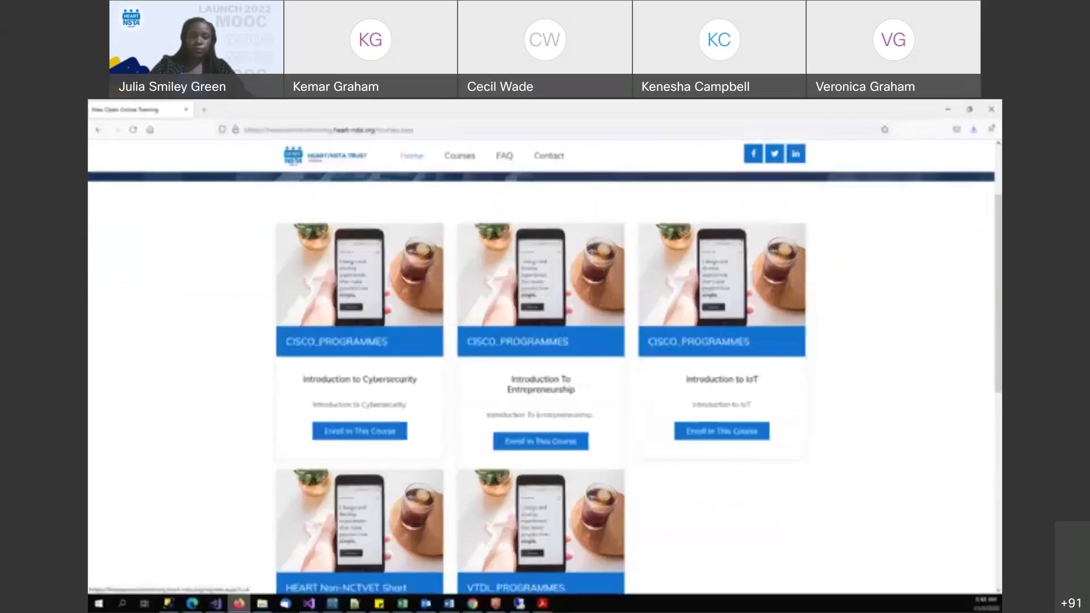
left_click(361, 431)
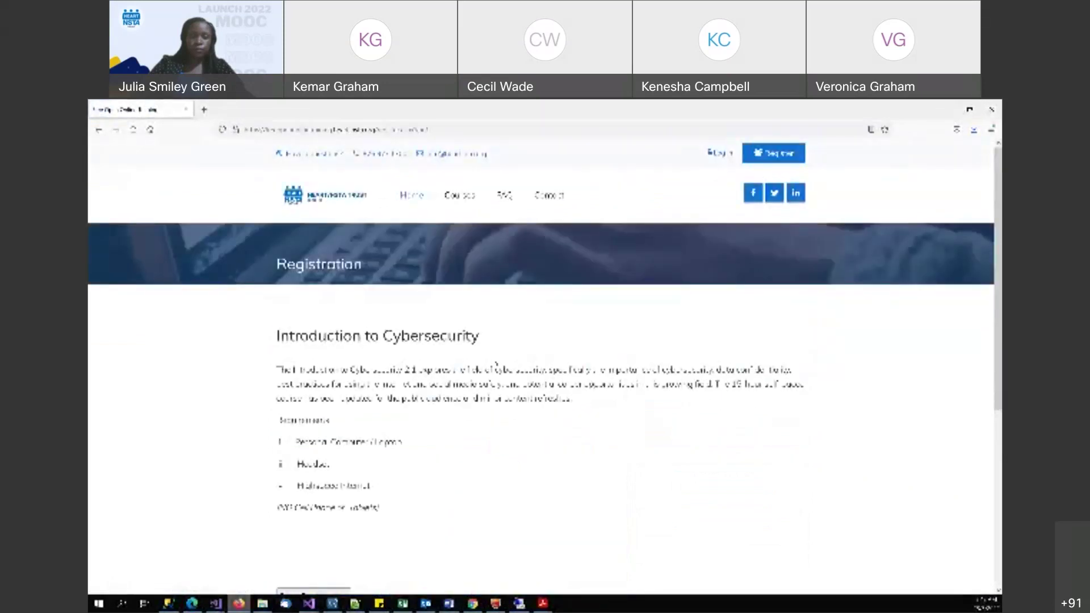
scroll(496, 365, "down", 3)
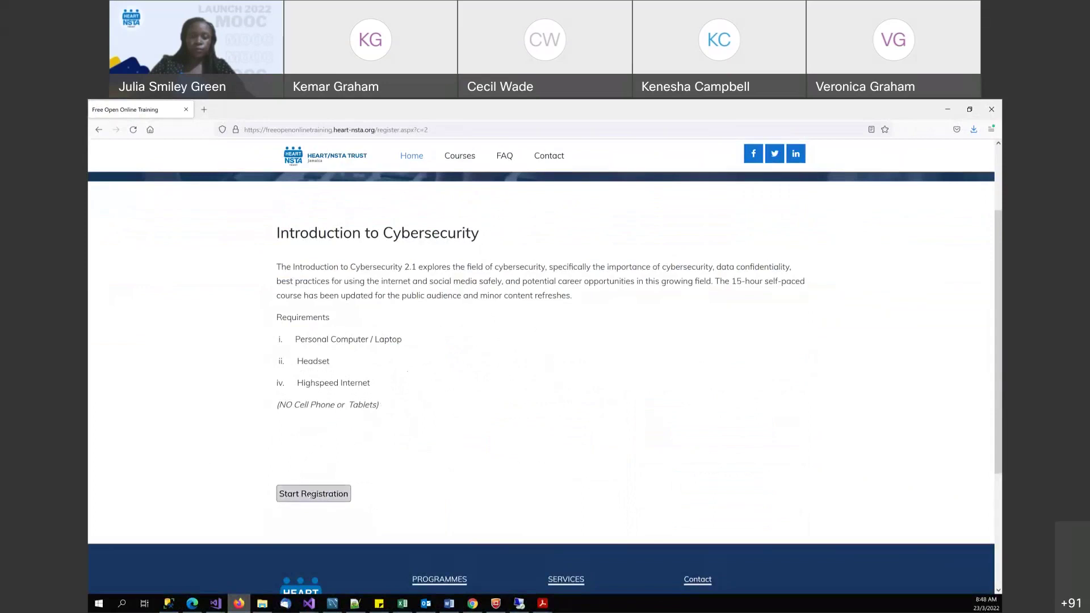
left_click(303, 495)
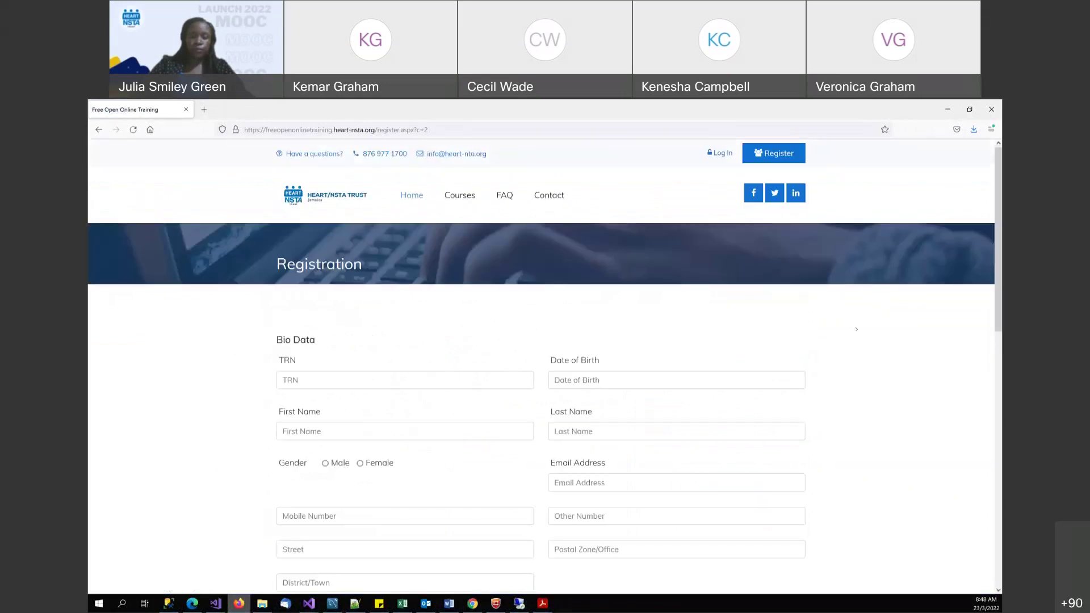
- Start registration and enter the applicant's TRN and date of birth in Bio Data
scroll(995, 303, "down", 2)
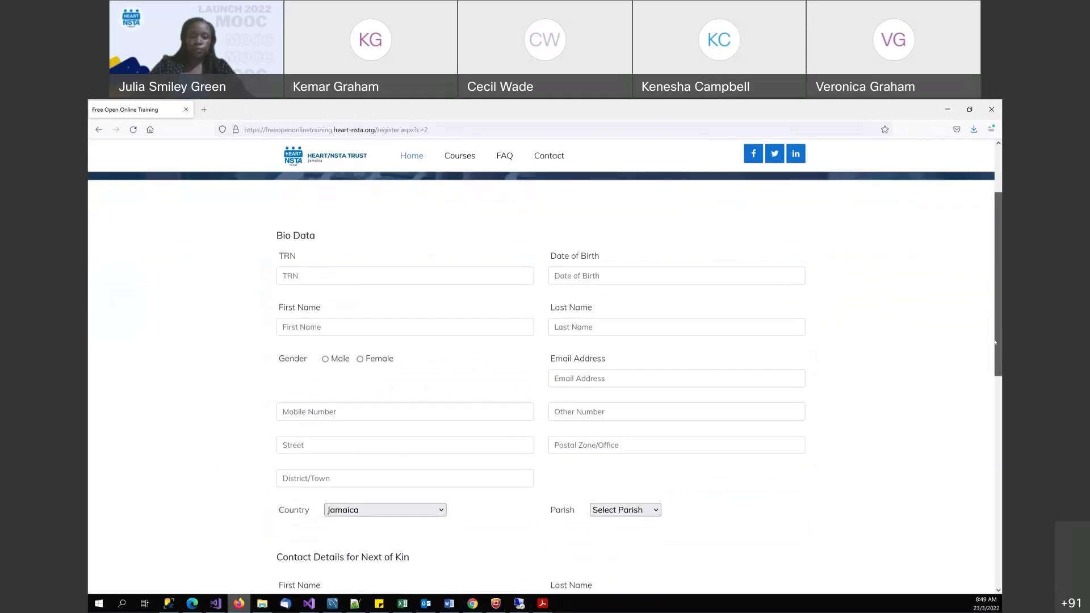
left_click(282, 308)
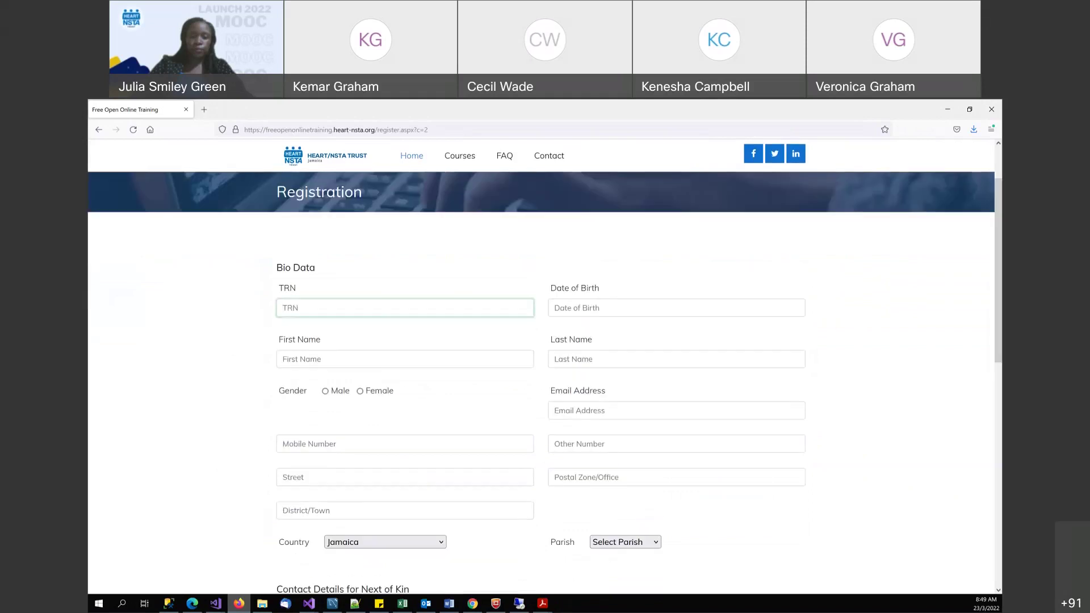
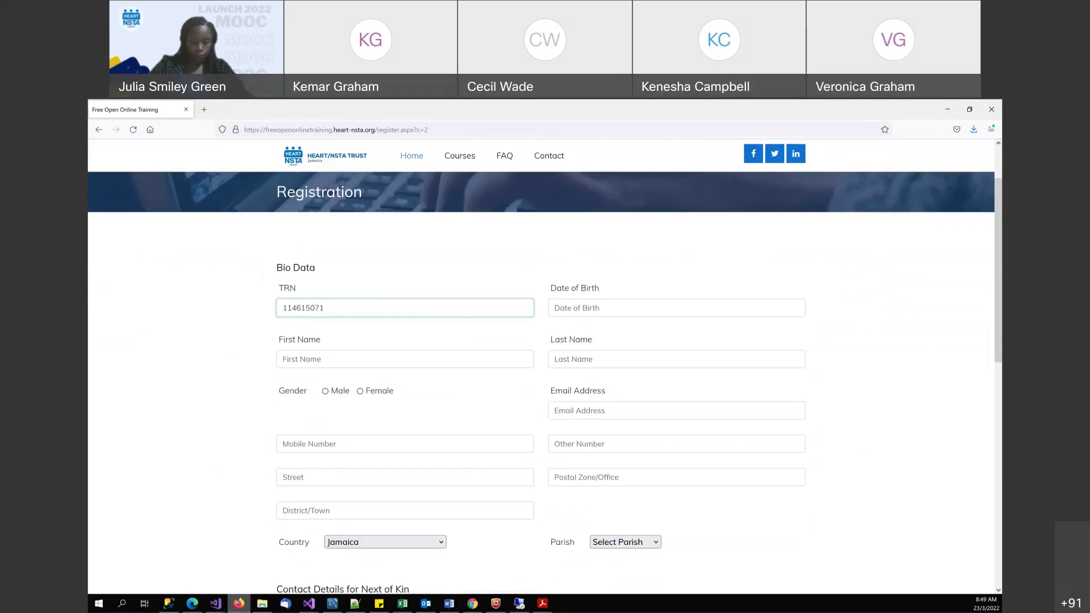
left_click(592, 307)
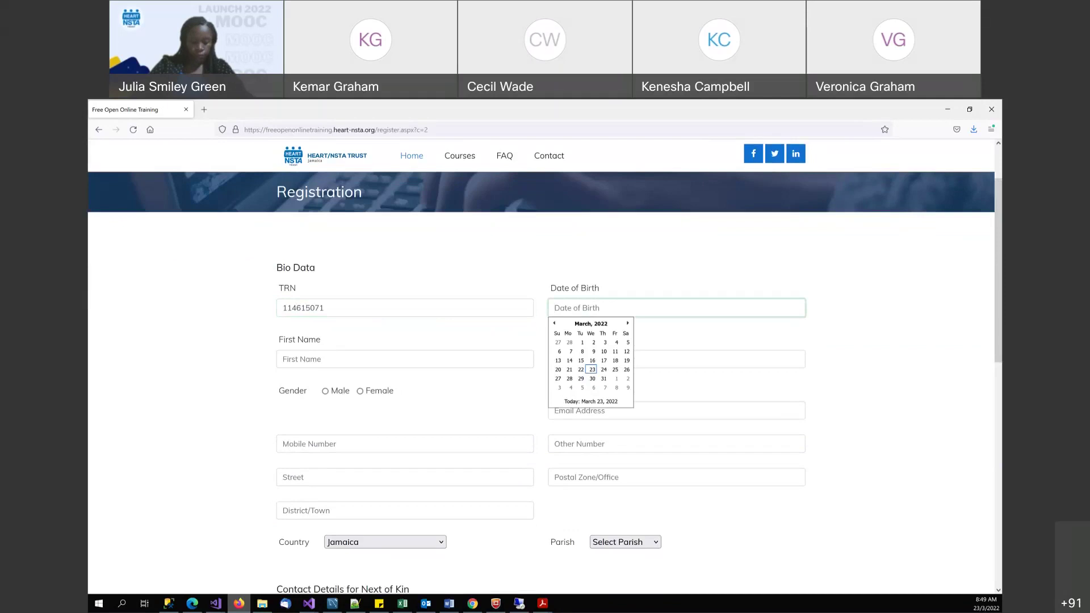
left_click(597, 324)
left_click(598, 324)
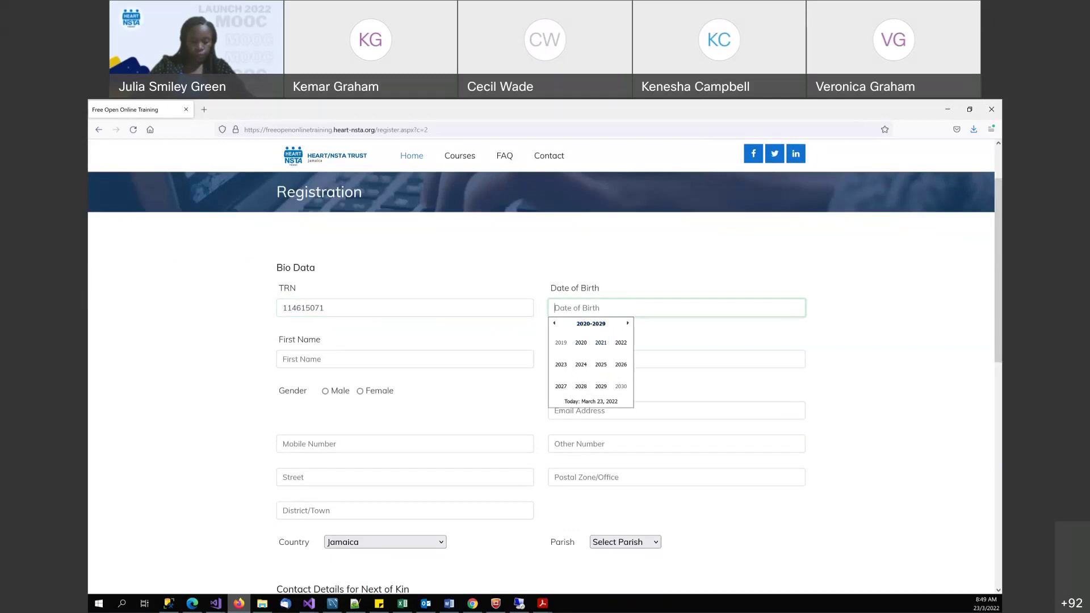
type("May 12, 195")
key("BackSpace")
key("BackSpace")
type("985")
- Fill in the applicant's first name and last name
left_click(282, 359)
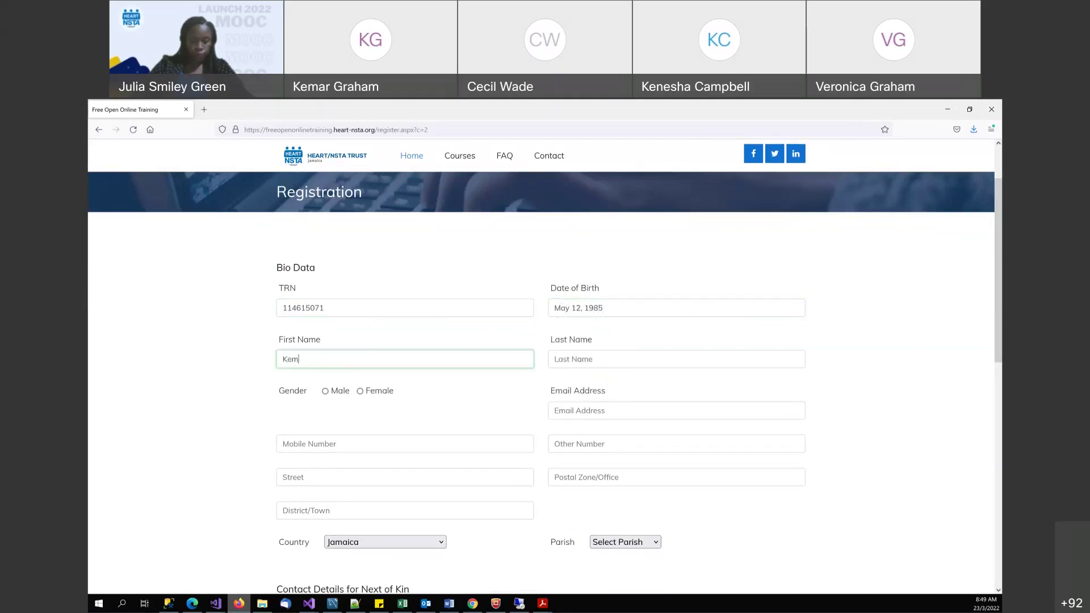
left_click(555, 359)
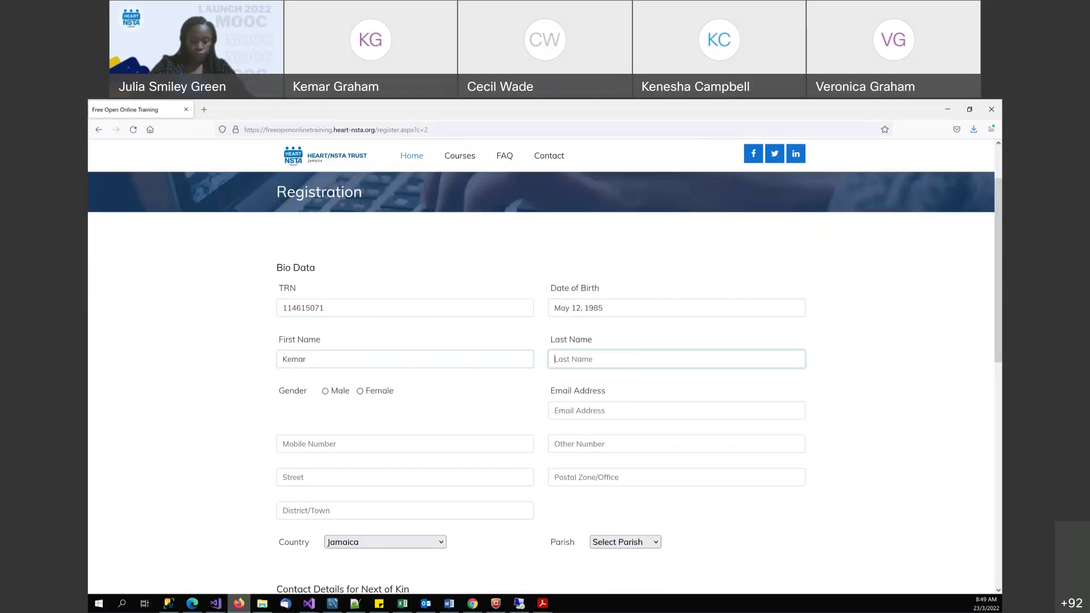
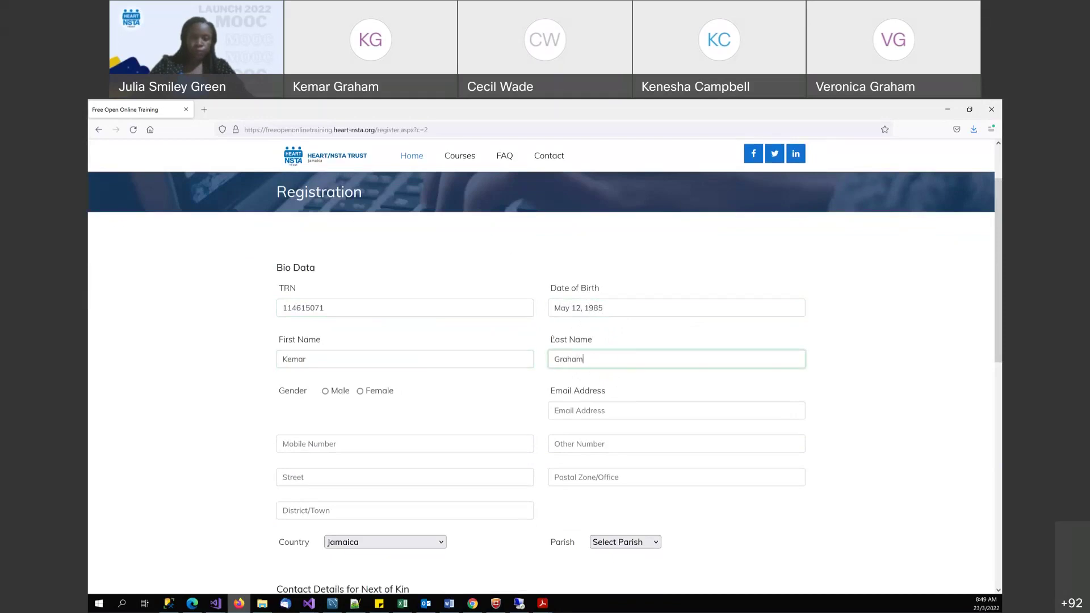
scroll(573, 341, "down", 2)
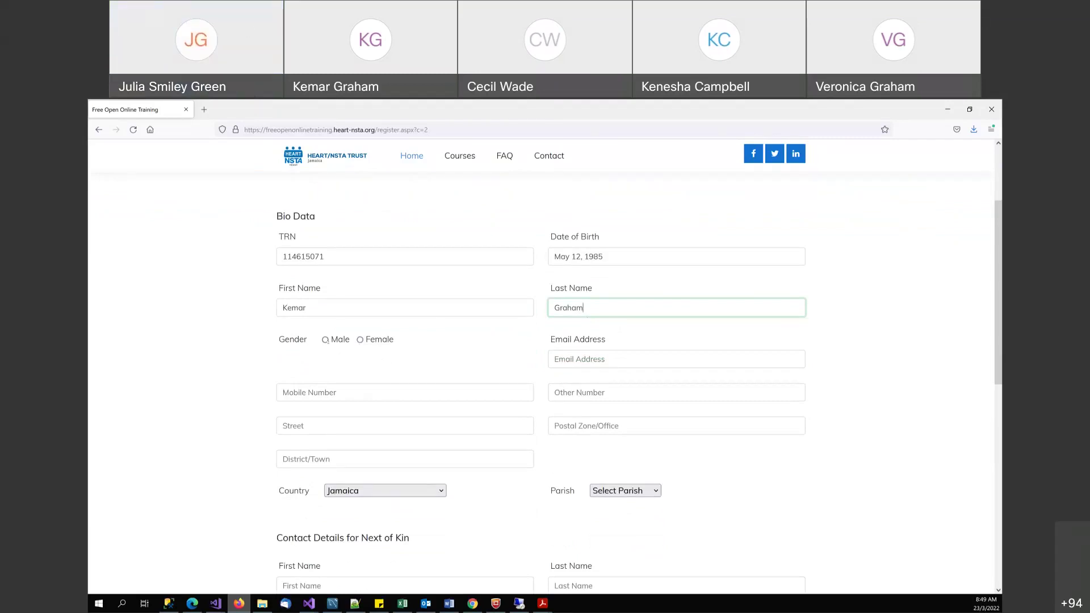
- Set gender to Male and enter the applicant's mobile number and e-mail address
left_click(325, 340)
scroll(327, 342, "down", 1)
left_click(327, 341)
type("876")
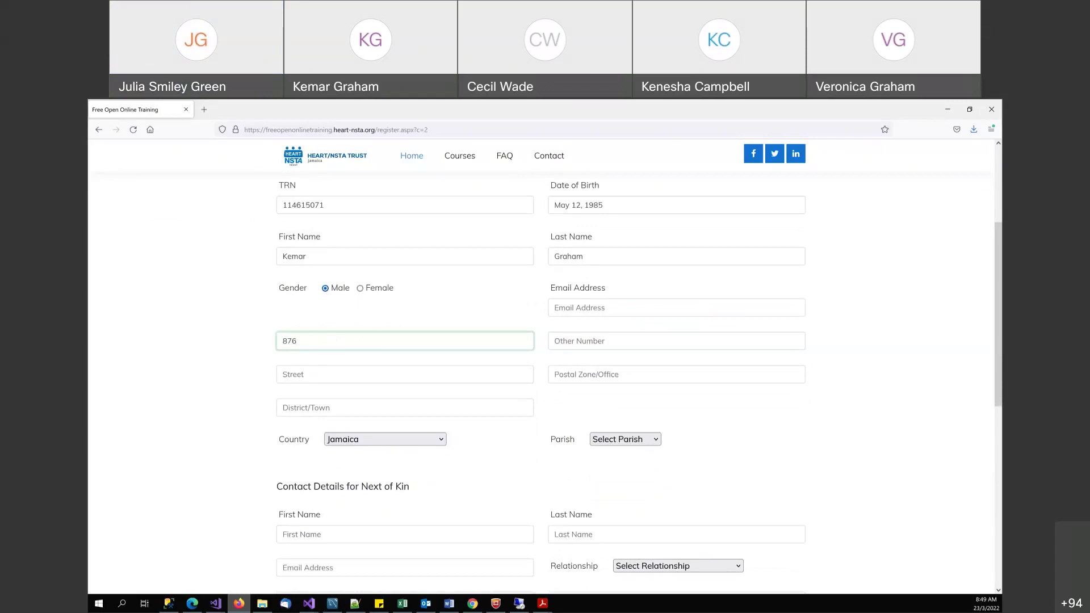
type("5551212")
left_click(676, 307)
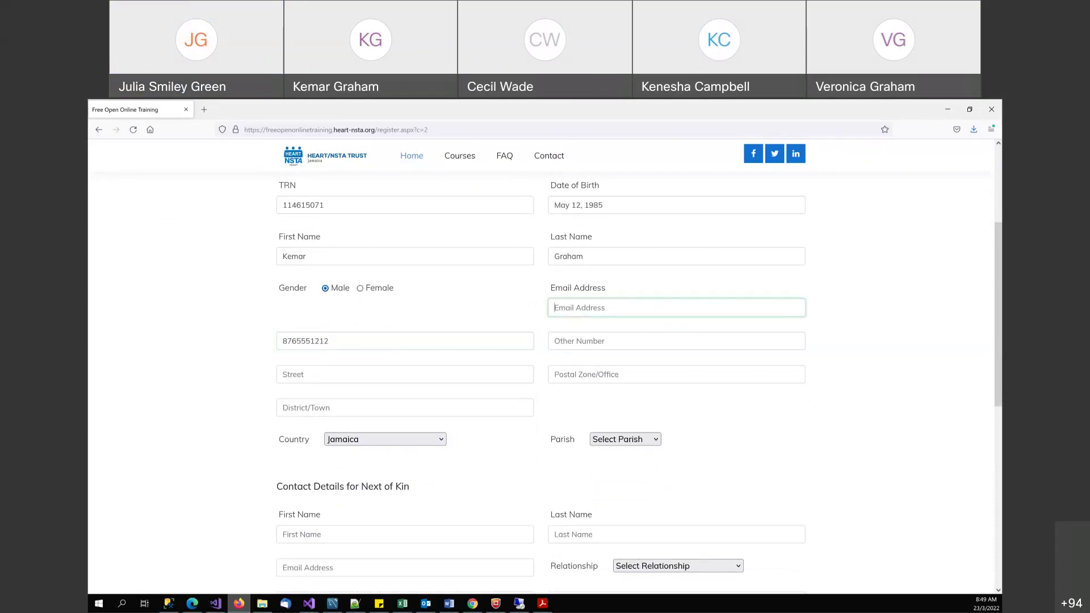
- Enter 'Test' as the other number and choose Manchester as the parish
key("Tab")
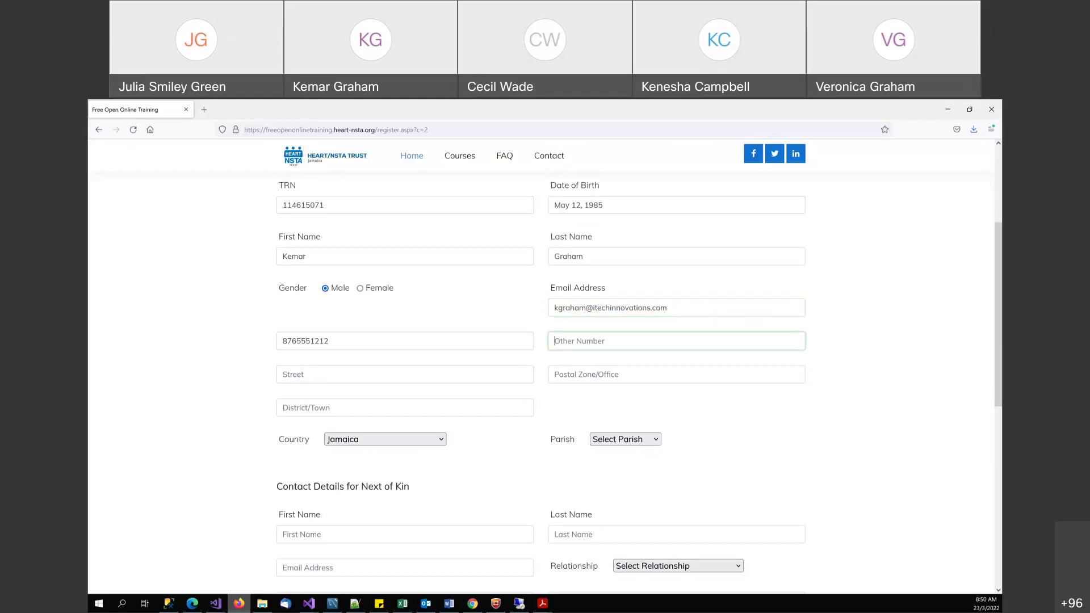
type("Test")
left_click(646, 443)
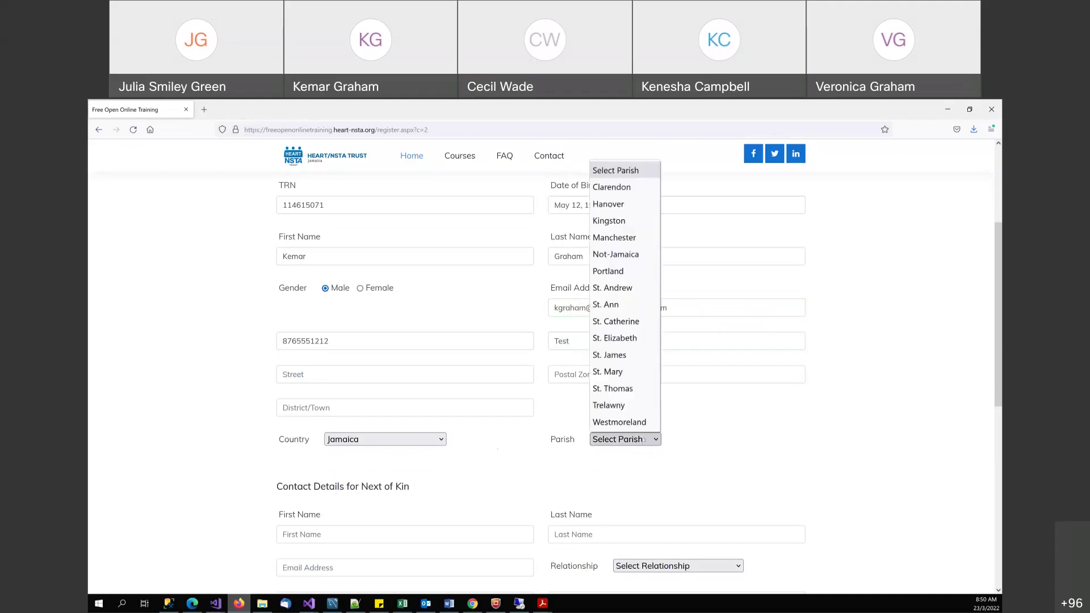
left_click(622, 239)
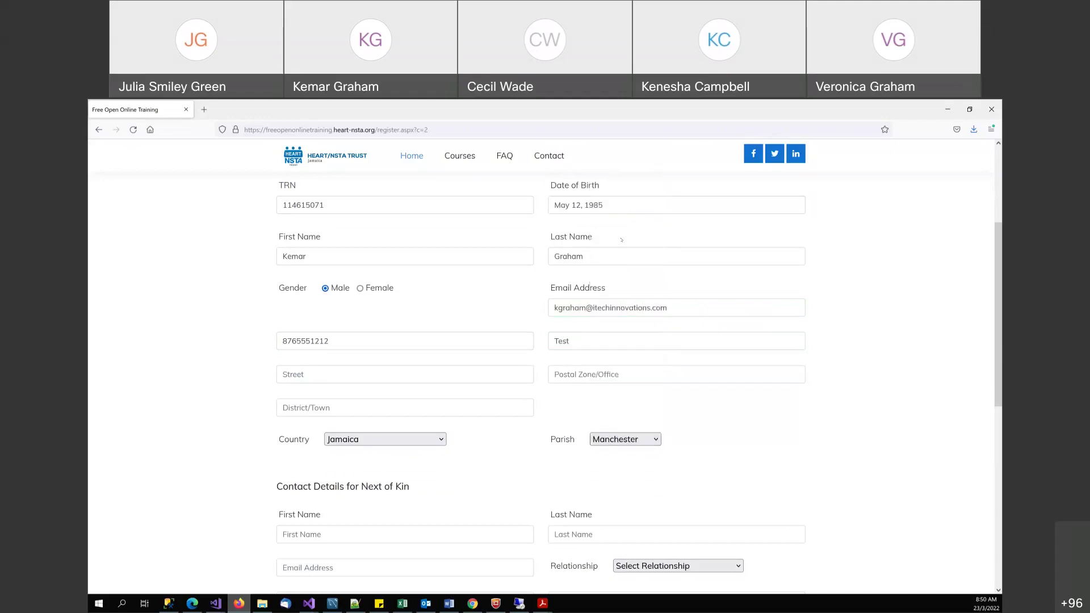
- Enter the next of kin's first name, last name and e-mail address
scroll(546, 382, "down", 1)
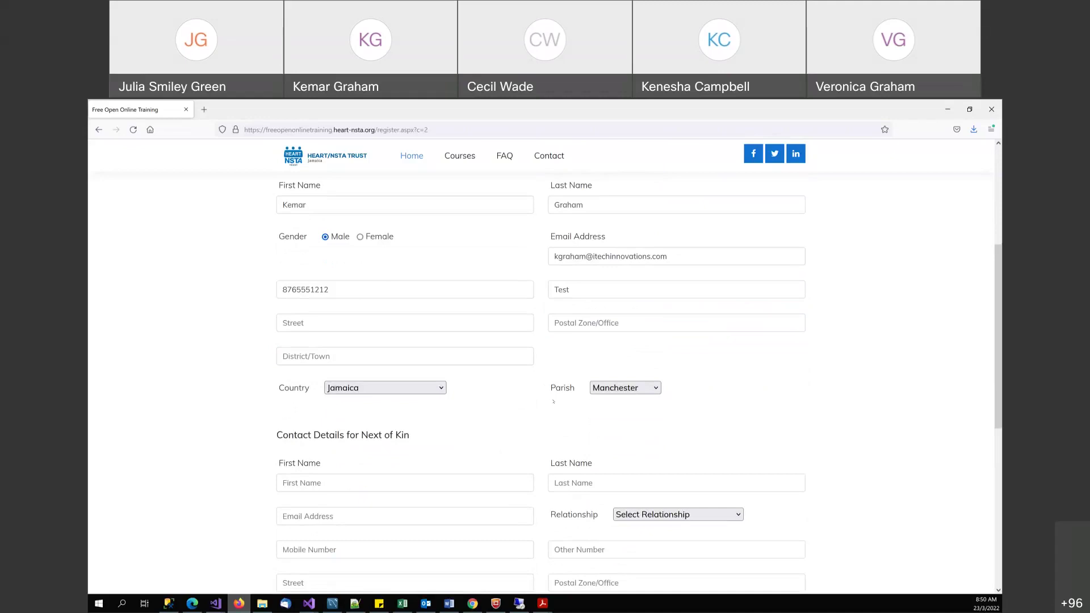
scroll(463, 390, "down", 2)
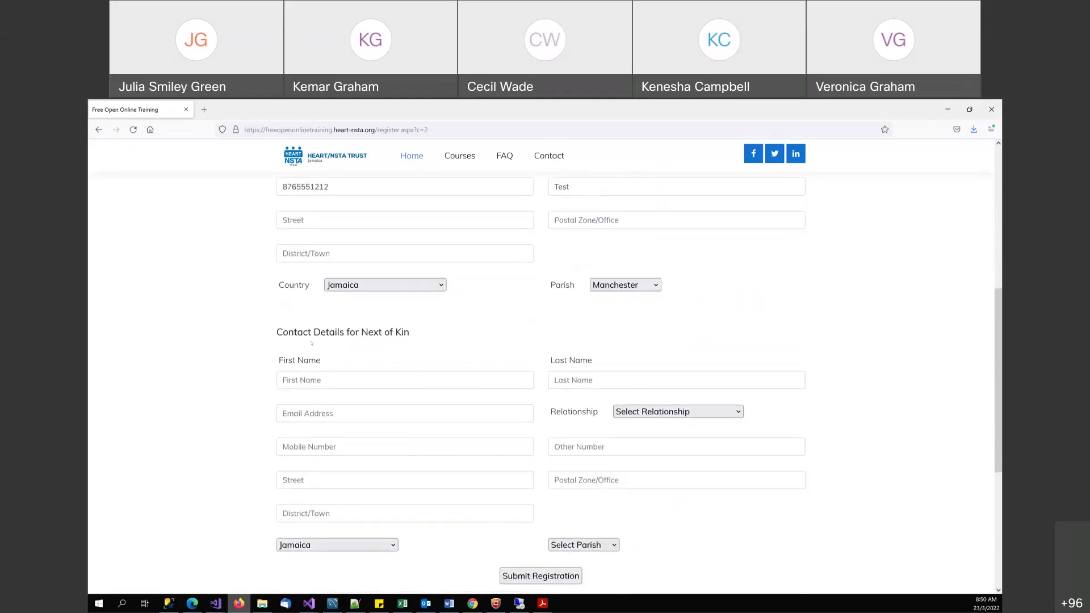
scroll(312, 343, "down", 1)
left_click(283, 329)
key("Tab")
left_click(282, 362)
key("Tab")
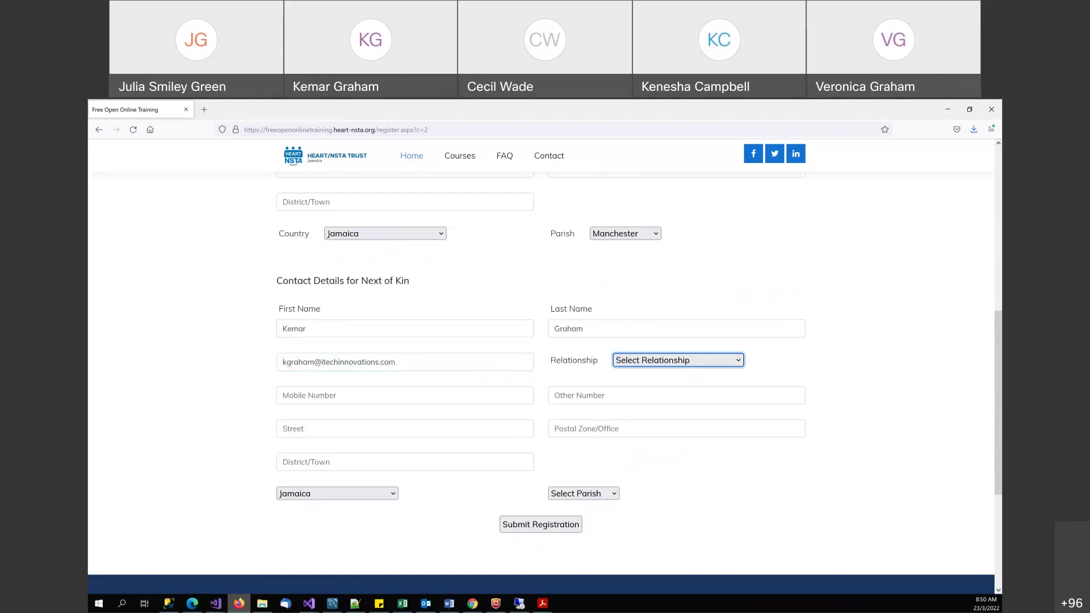
- Set next-of-kin relationship to Brother and parish to Manchester, then submit the registration
left_click(676, 360)
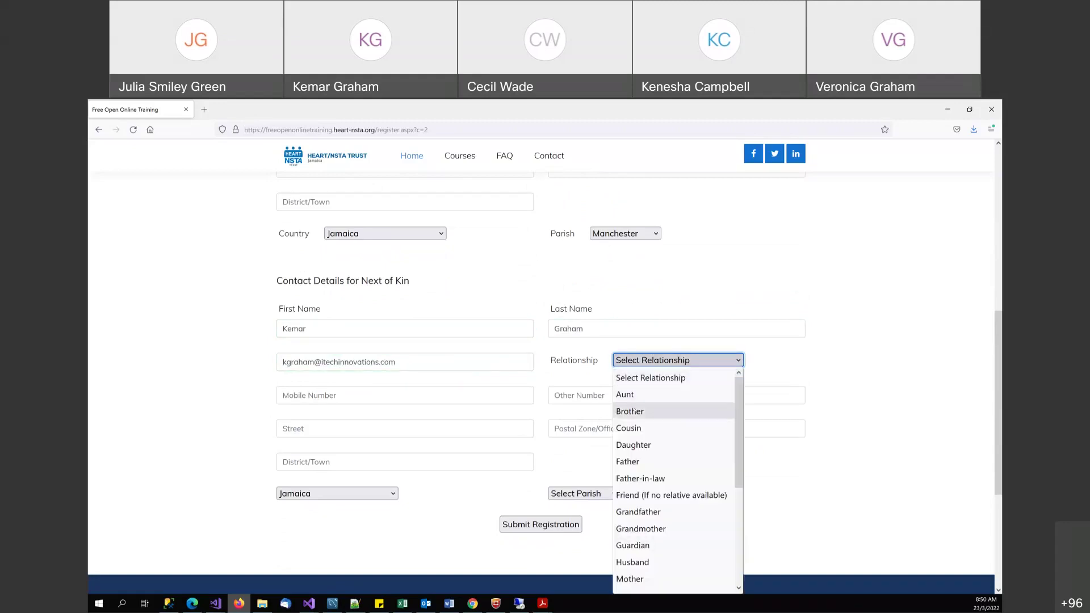
left_click(625, 411)
left_click(576, 493)
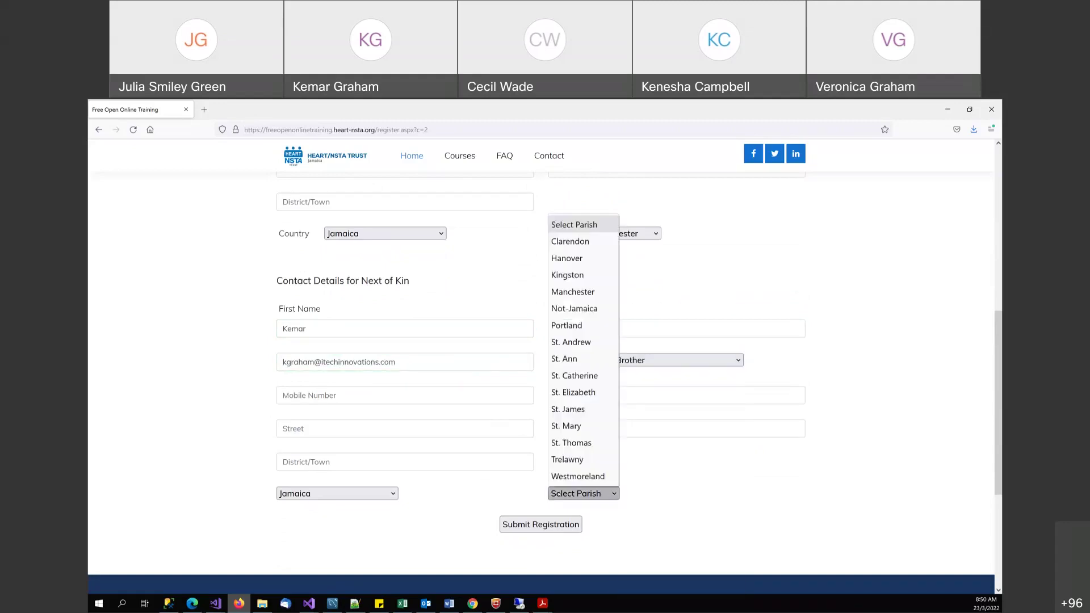
left_click(573, 291)
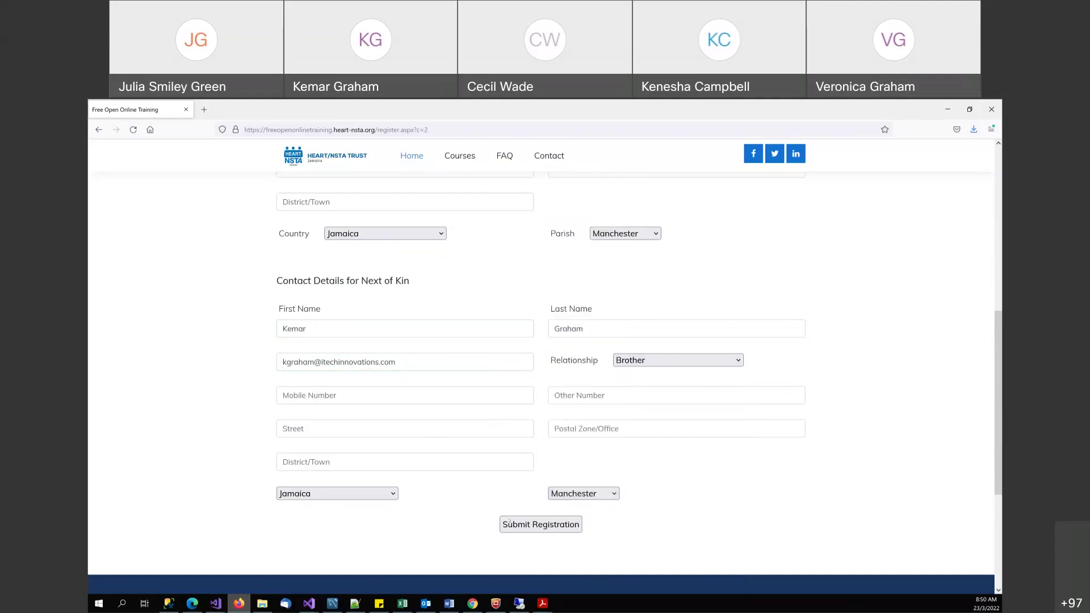
left_click(528, 524)
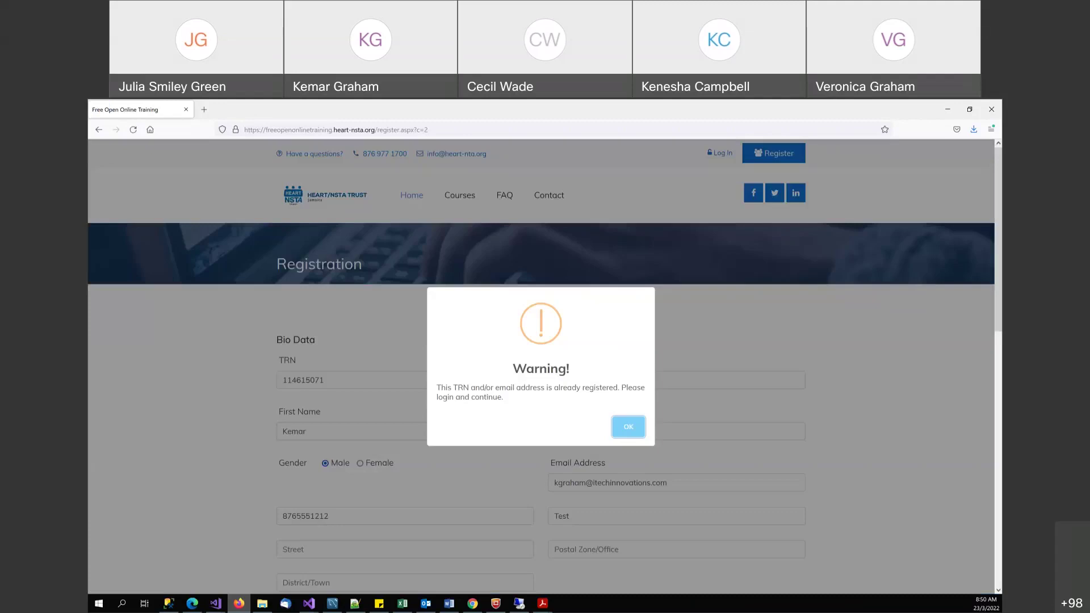
- Dismiss the warning, replace the TRN, first and last name with new values, and resubmit
left_click(375, 390)
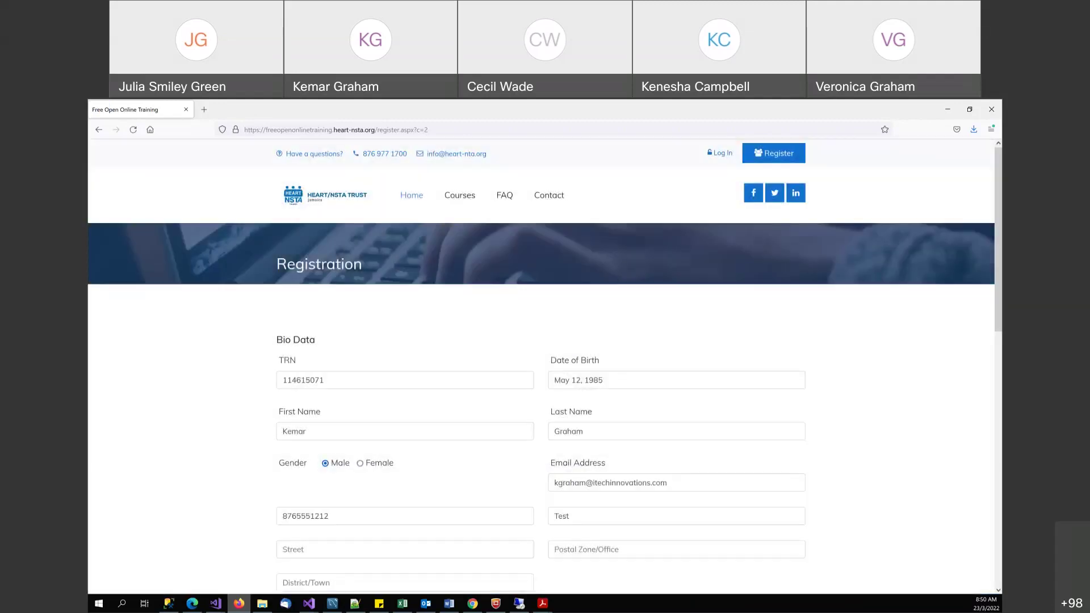
double_click(325, 380)
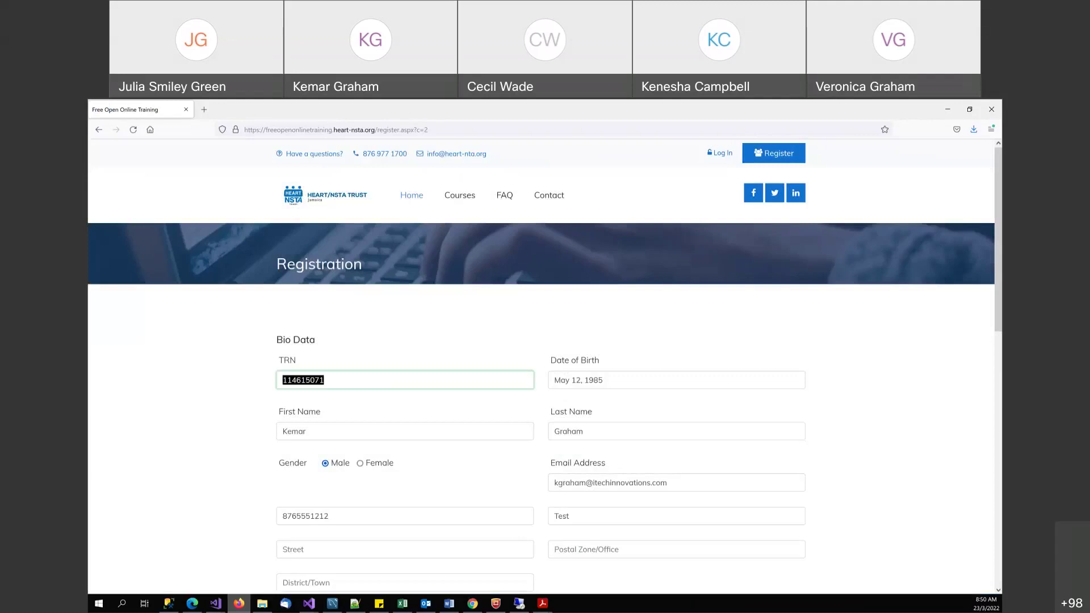
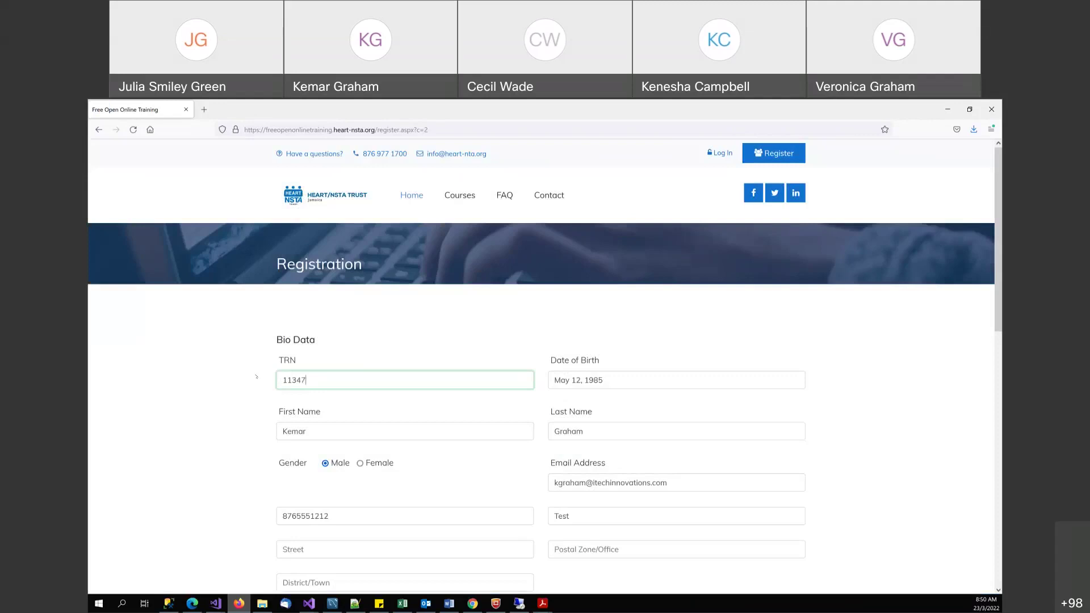
key("Tab")
key("Tab")
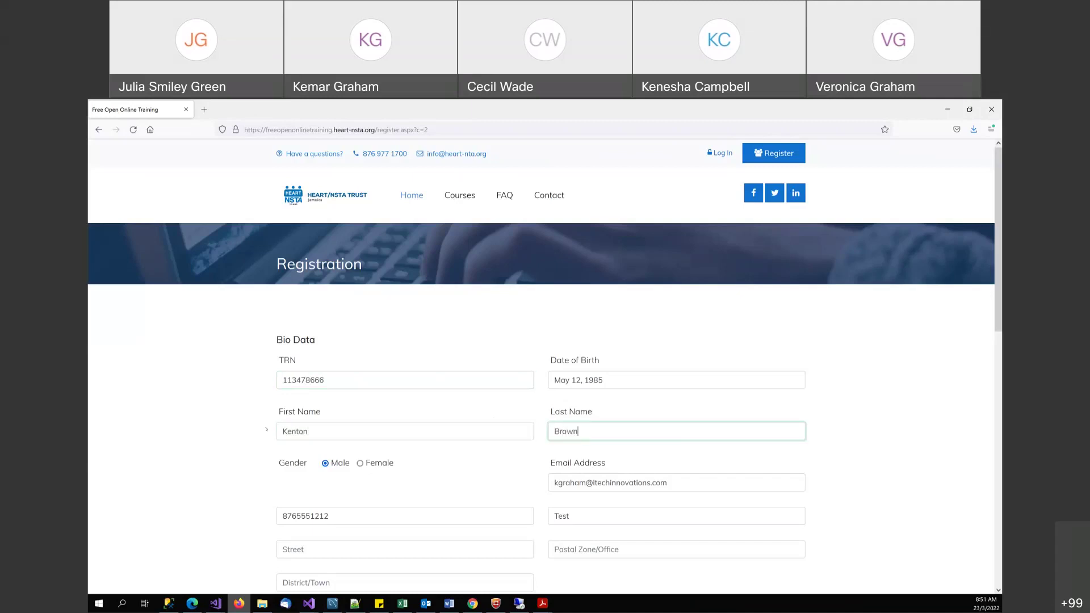
scroll(287, 398, "down", 10)
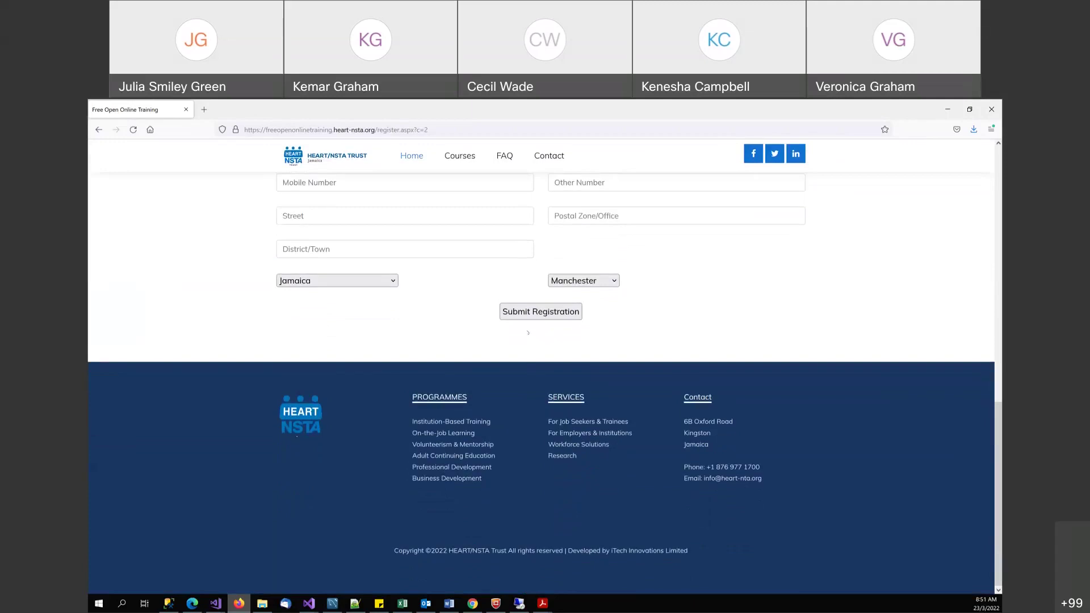
left_click(528, 312)
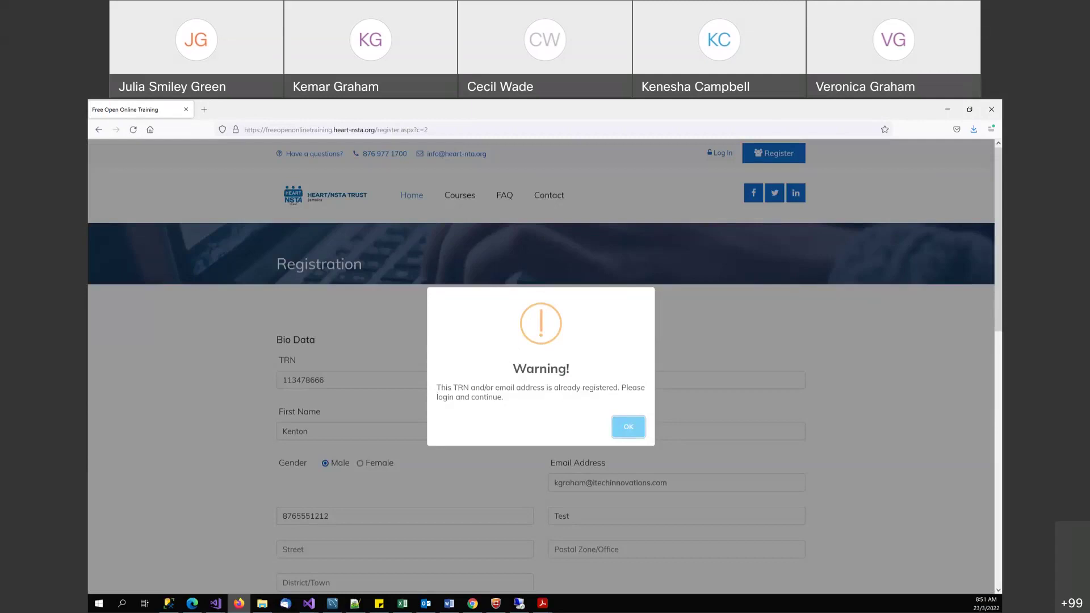
- Dismiss the second warning, replace the applicant's e-mail with a different address, and resubmit
left_click(626, 427)
left_click_drag(668, 482, 522, 474)
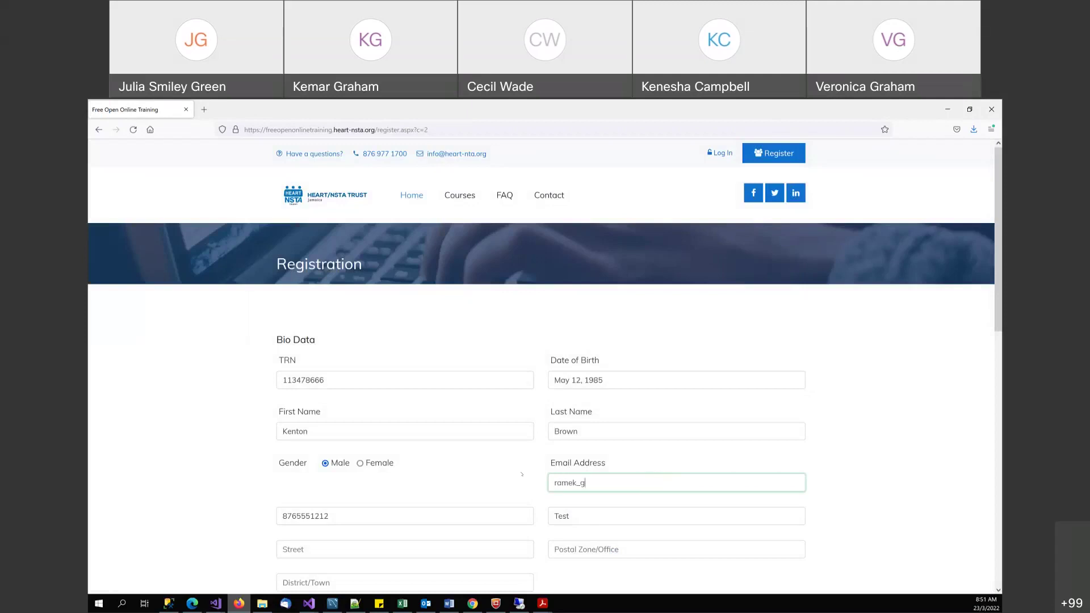
scroll(533, 341, "down", 10)
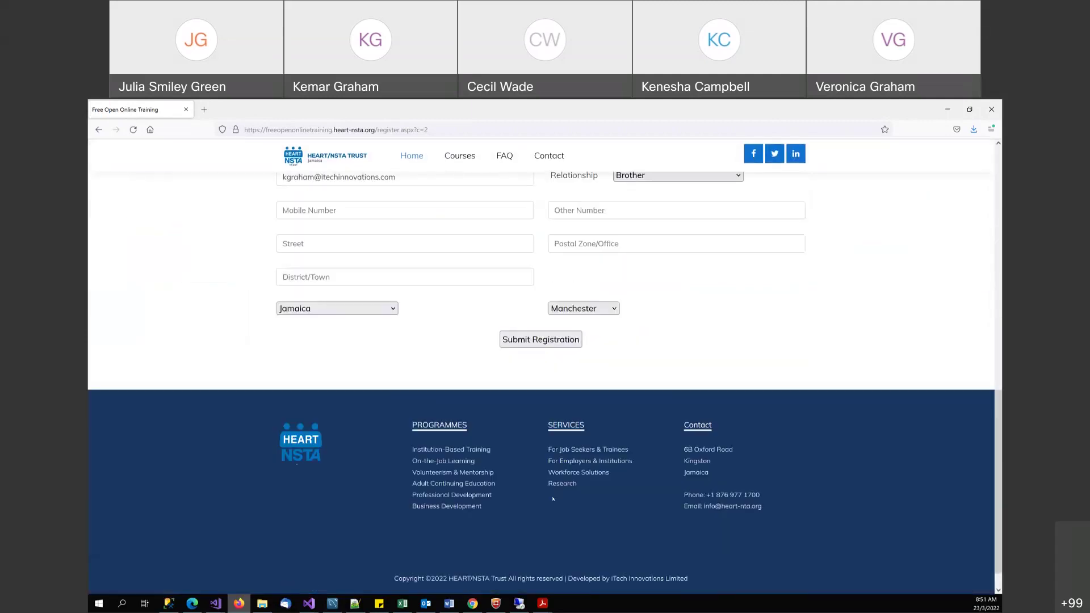
left_click(533, 341)
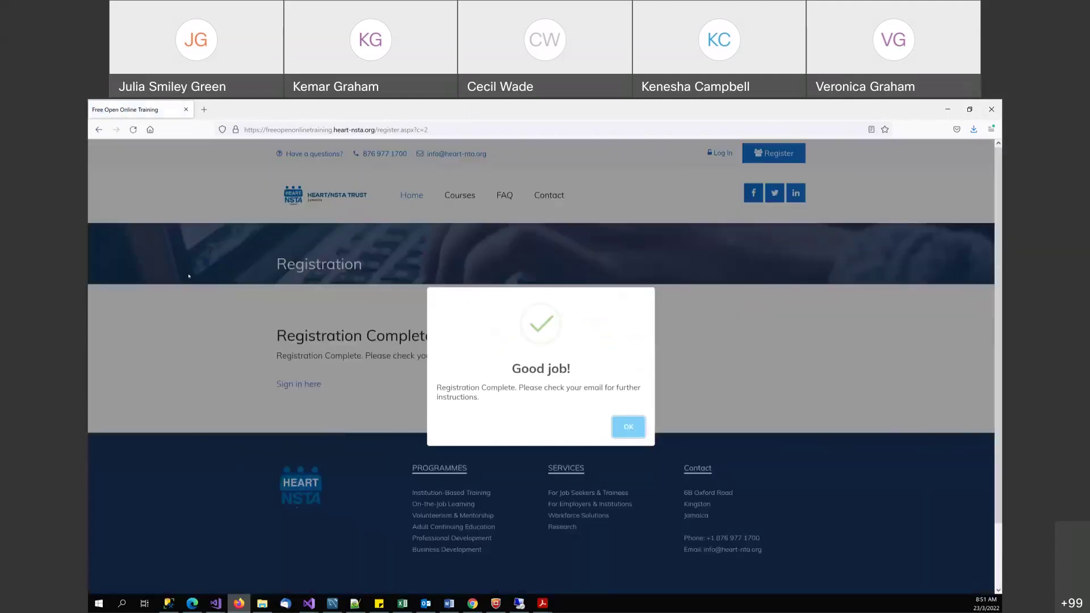
- Close the Good job! notice and switch to the Yahoo Mail window with the registration e-mail
left_click(628, 429)
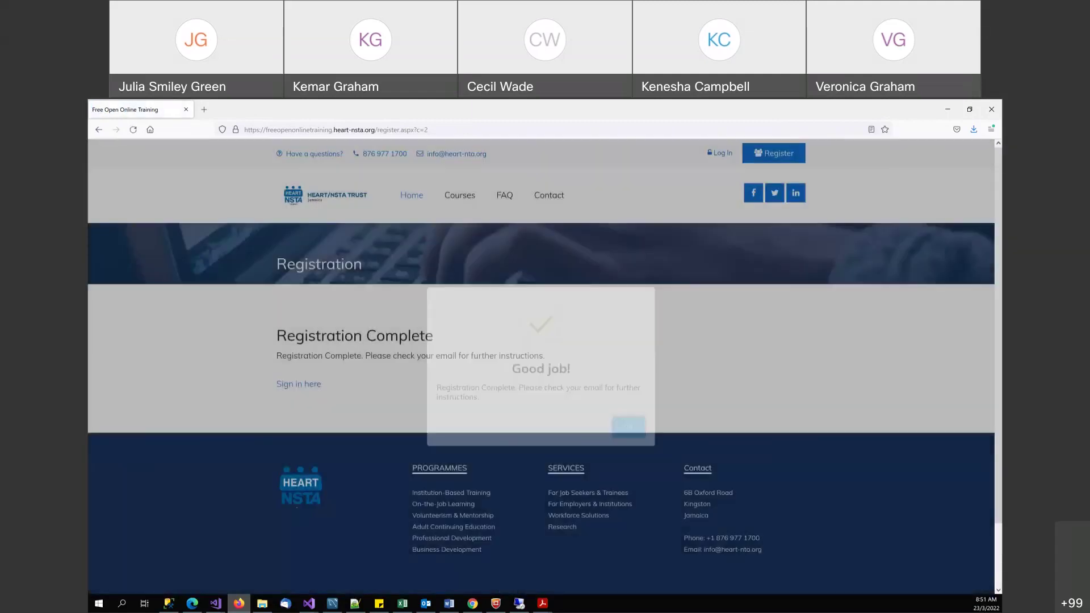
key("alt+Tab")
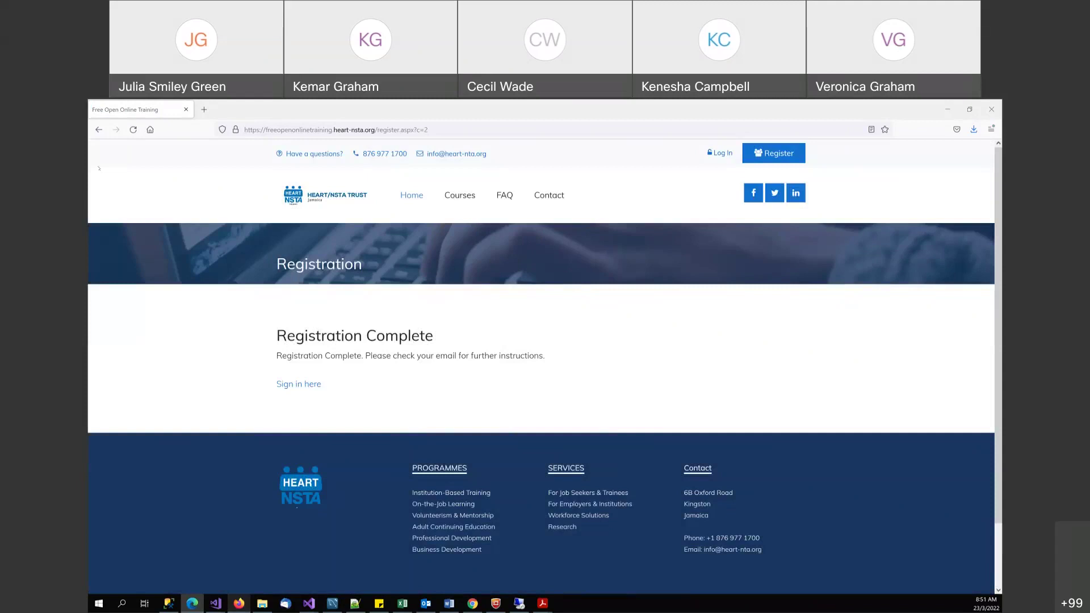
key("alt+Tab")
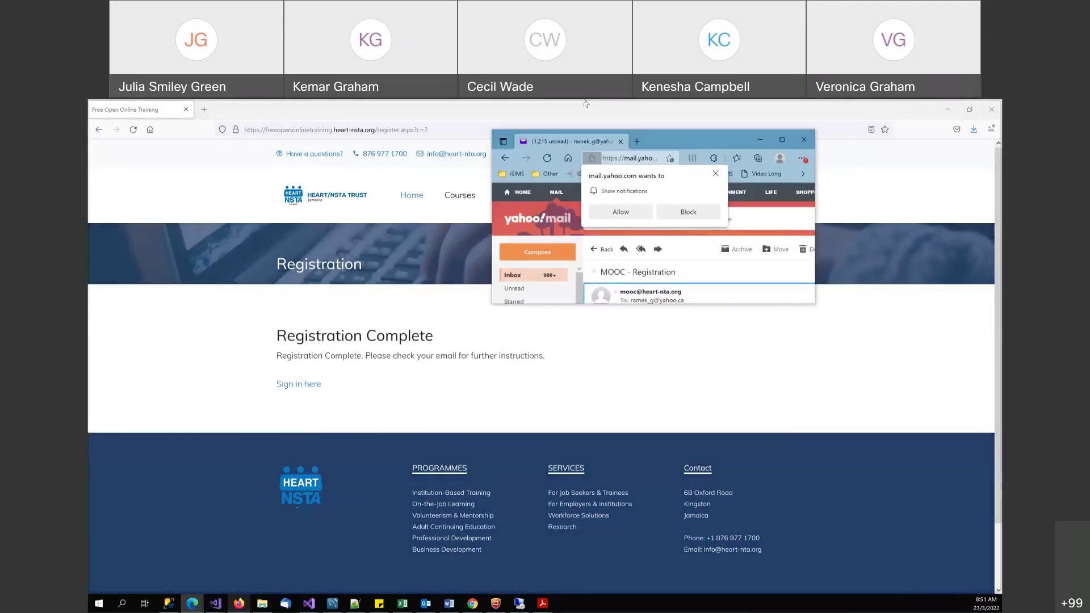
- Enlarge the MOOC - Registration e-mail, copy its username, and return to the training site
key("ctrl+plus")
key("ctrl+plus")
key("ctrl+plus")
key("ctrl+plus")
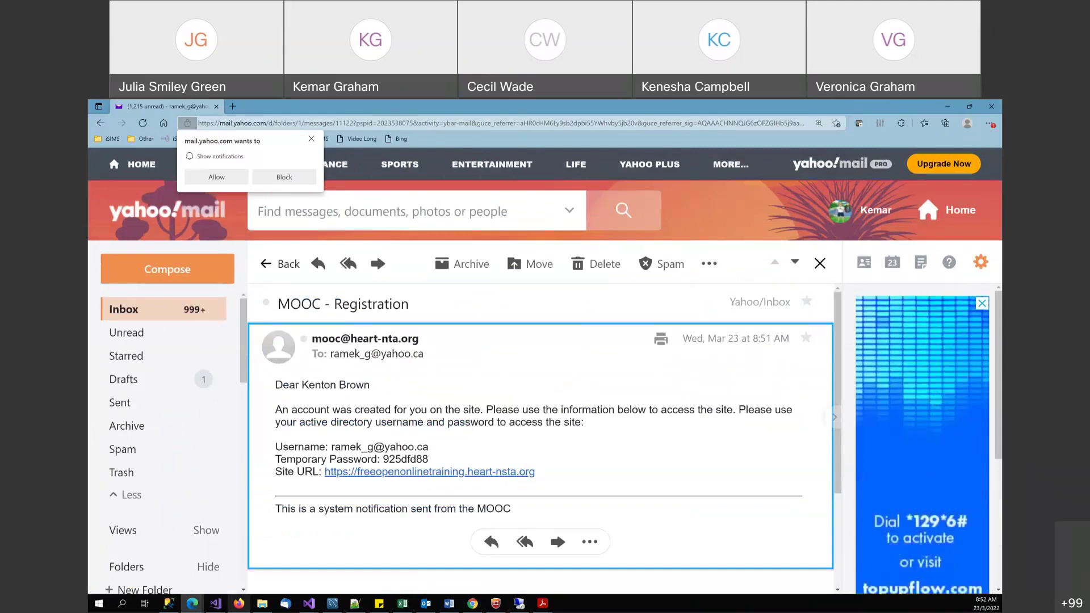
left_click_drag(331, 447, 429, 448)
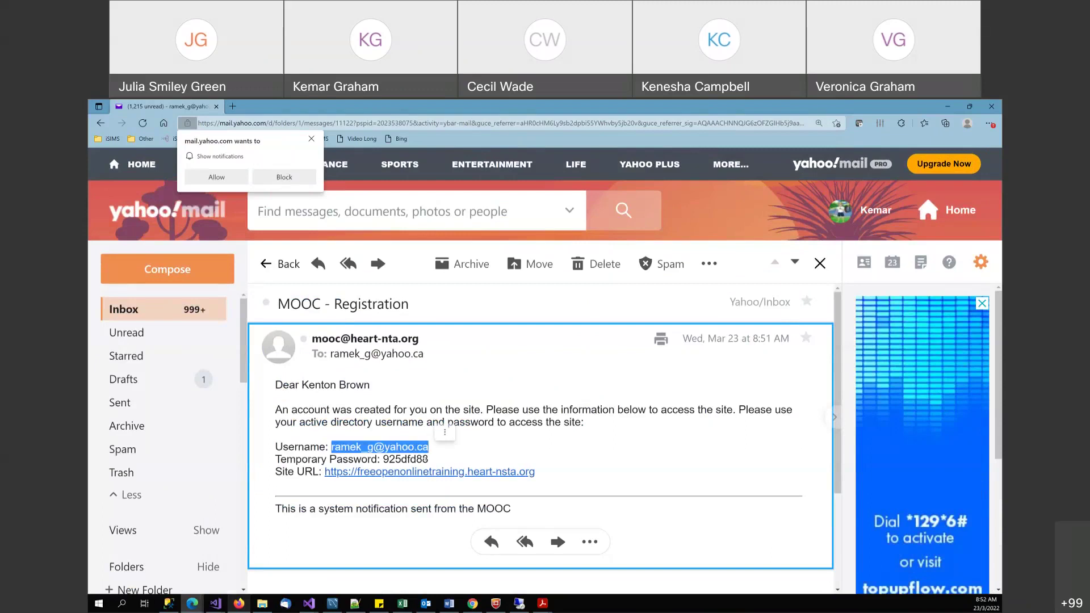
key("ctrl+c")
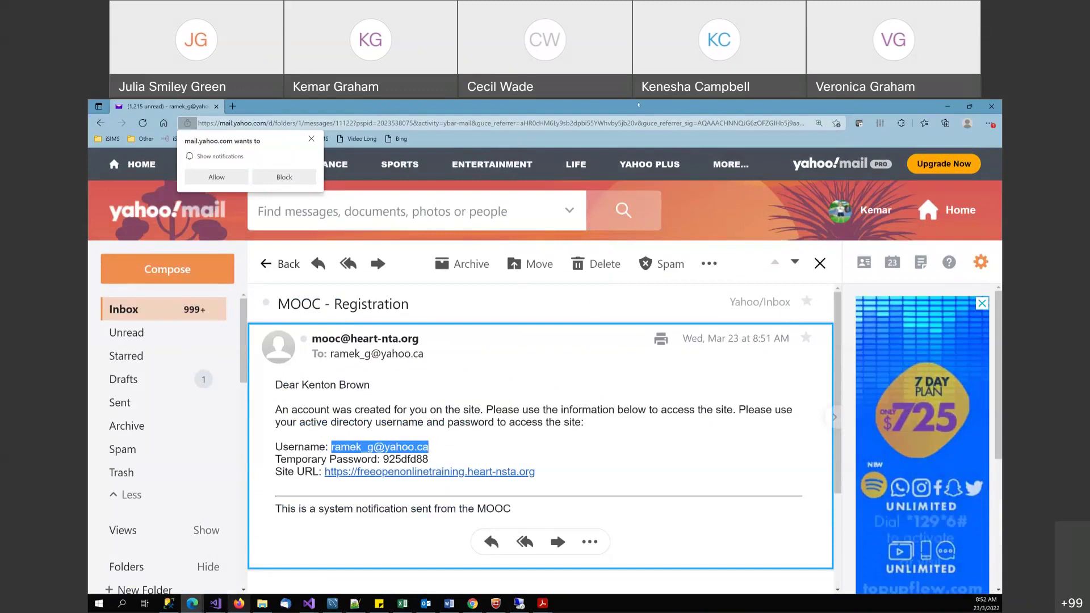
key("alt+Tab")
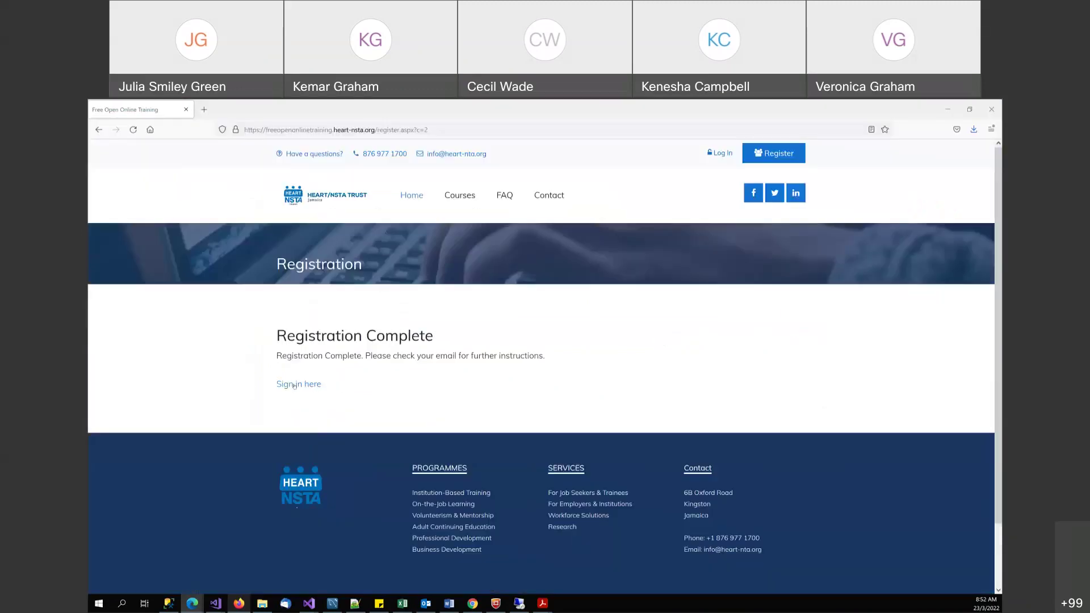
- Sign in with the emailed username and temporary password, declining Firefox's save-login offer
left_click(294, 385)
left_click(463, 335)
key("ctrl+v")
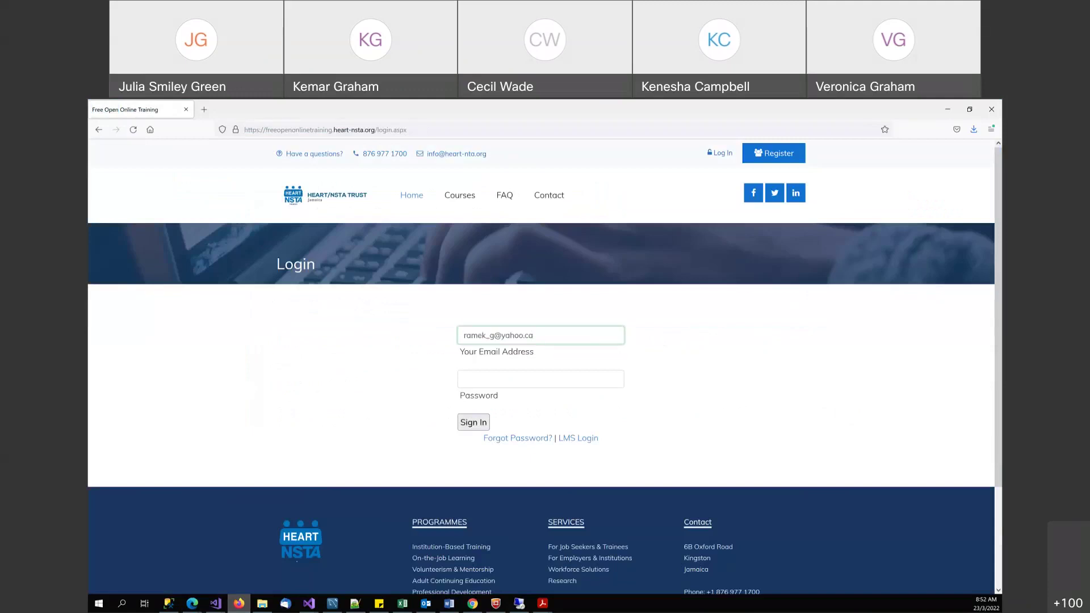
key("alt+Tab")
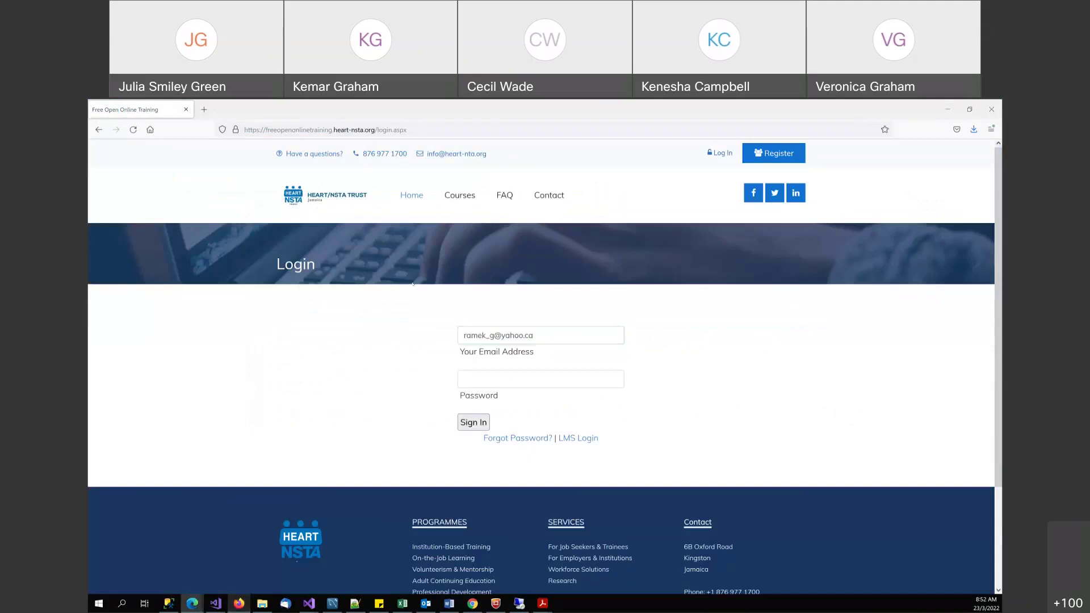
left_click(467, 372)
key("ctrl+v")
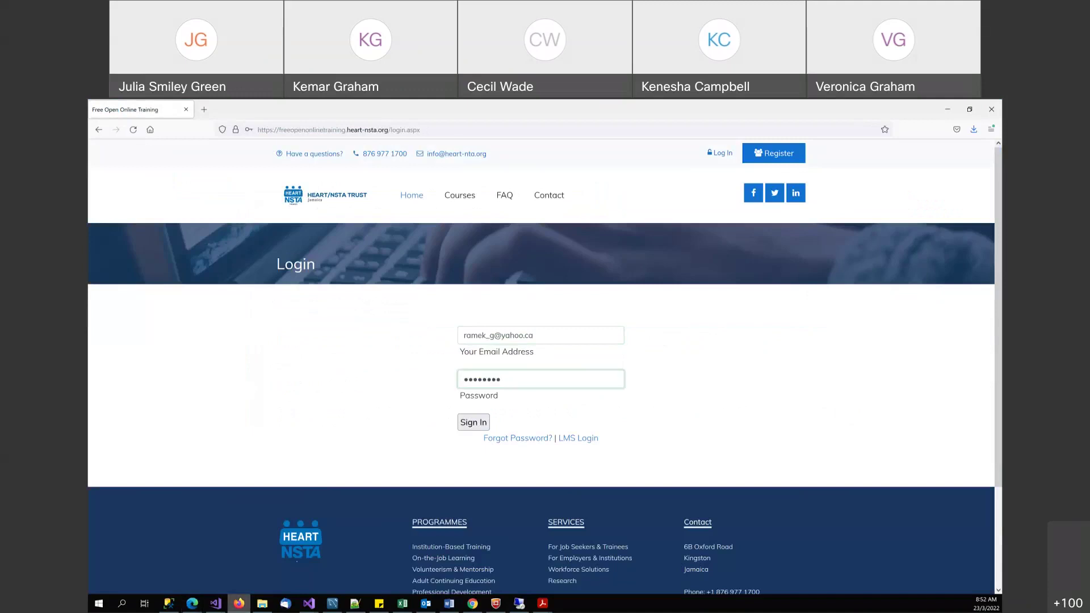
left_click(462, 421)
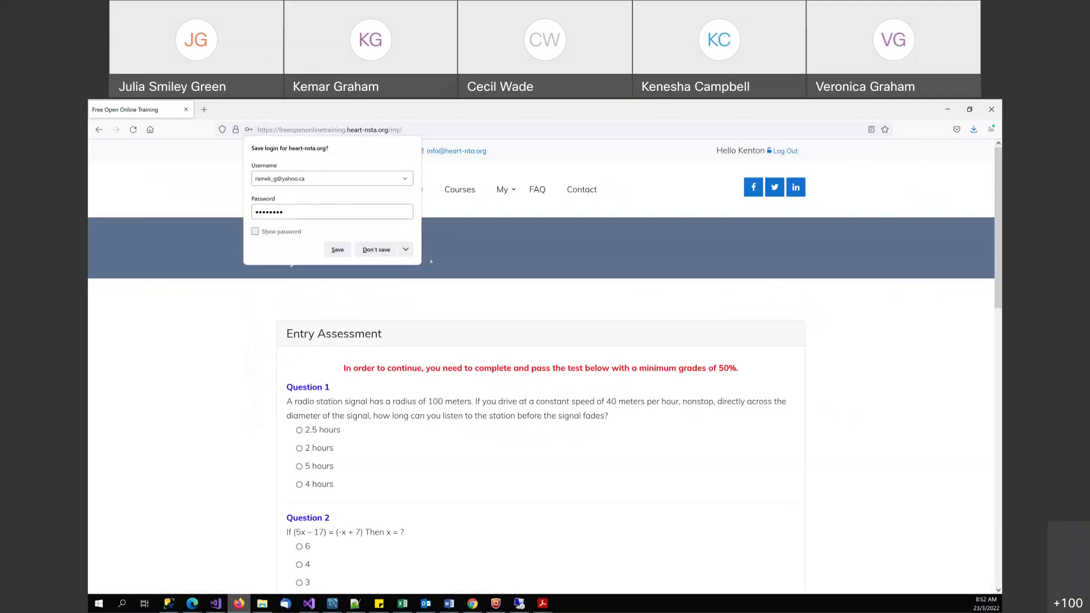
left_click(478, 273)
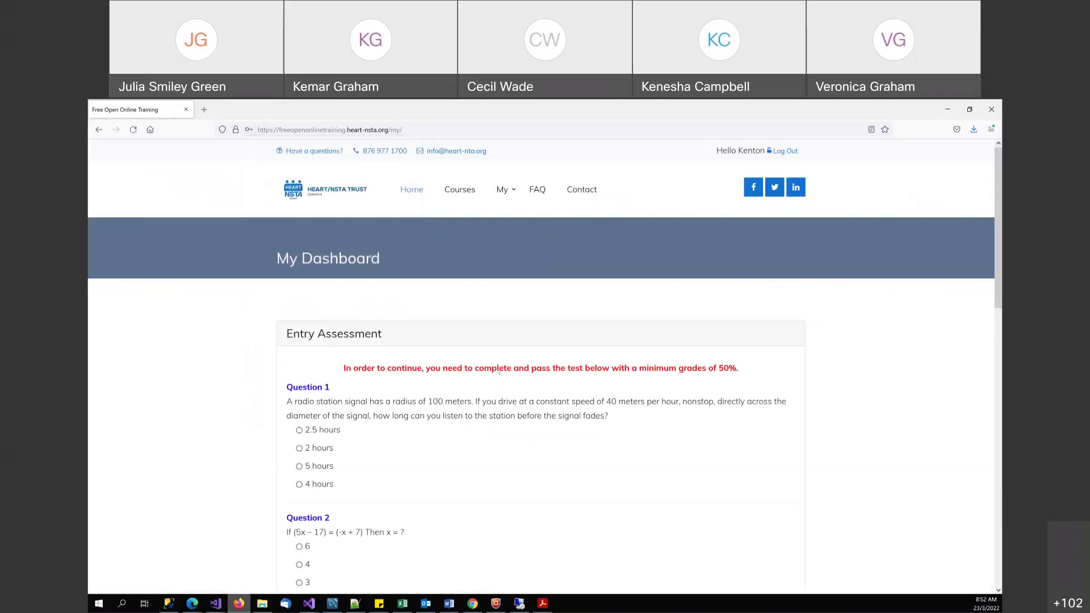
scroll(514, 379, "down", 3)
scroll(498, 372, "up", 2)
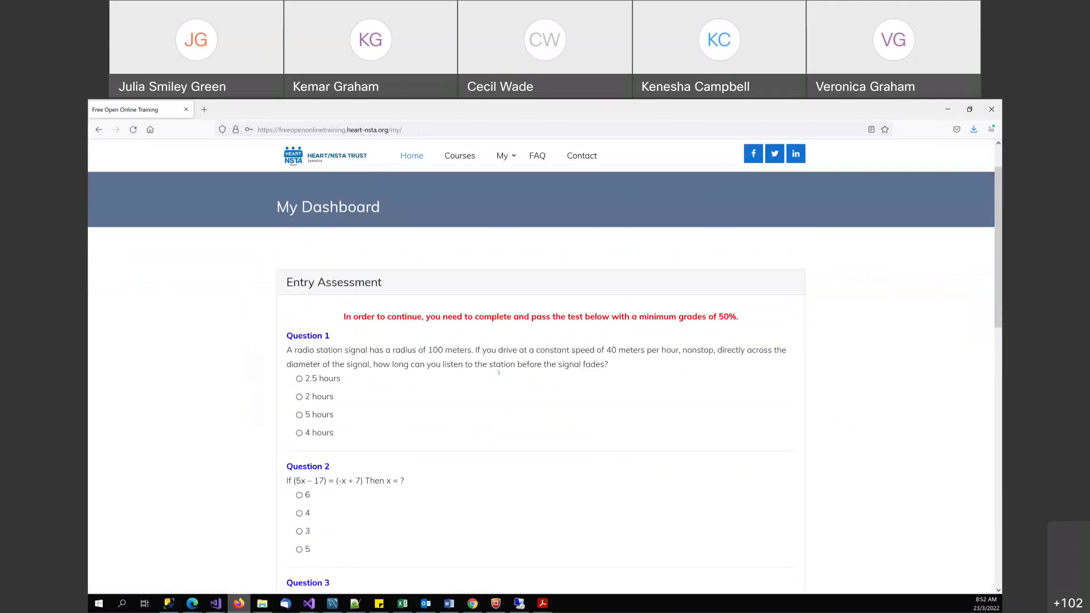
scroll(499, 372, "down", 2)
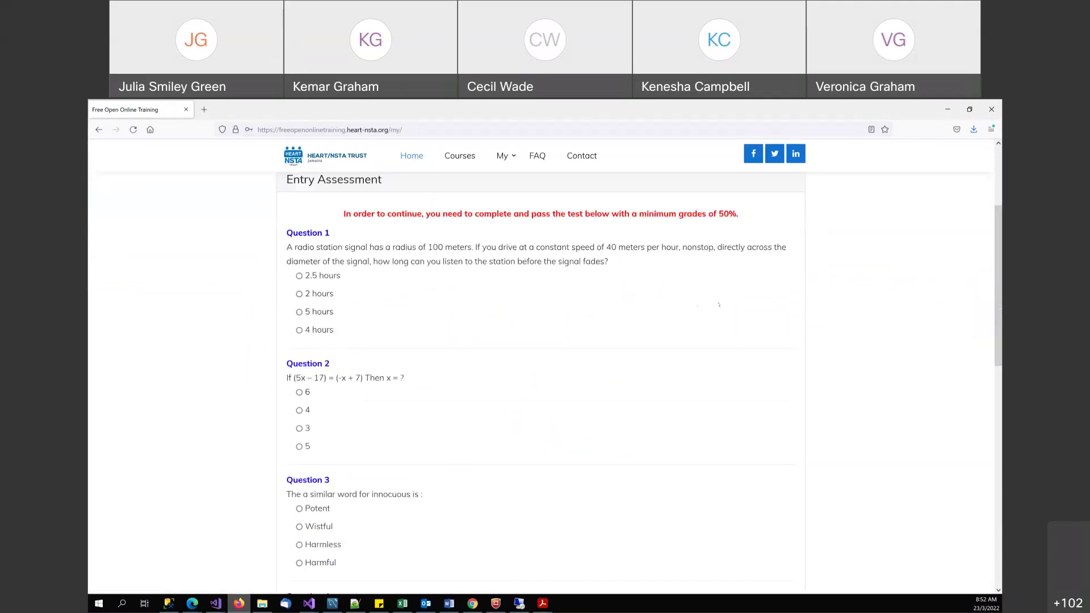